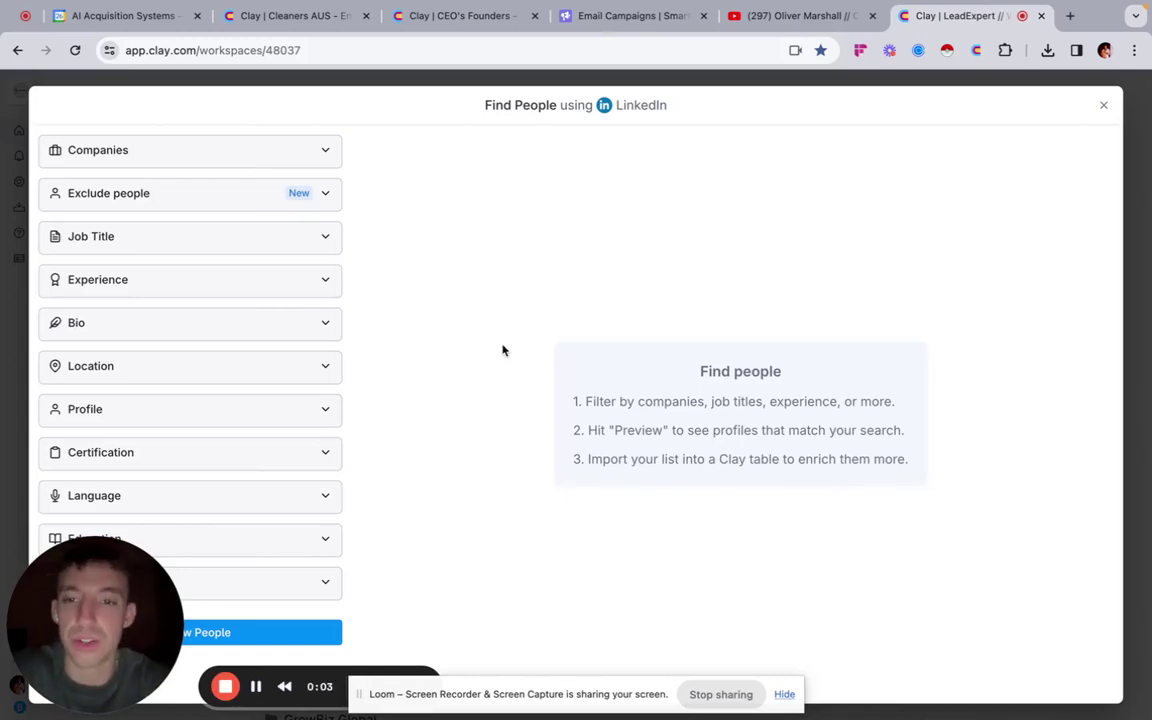
# - Exit the open people search without saving and start a new table with Find People from LinkedIn
pyautogui.click(1101, 103)
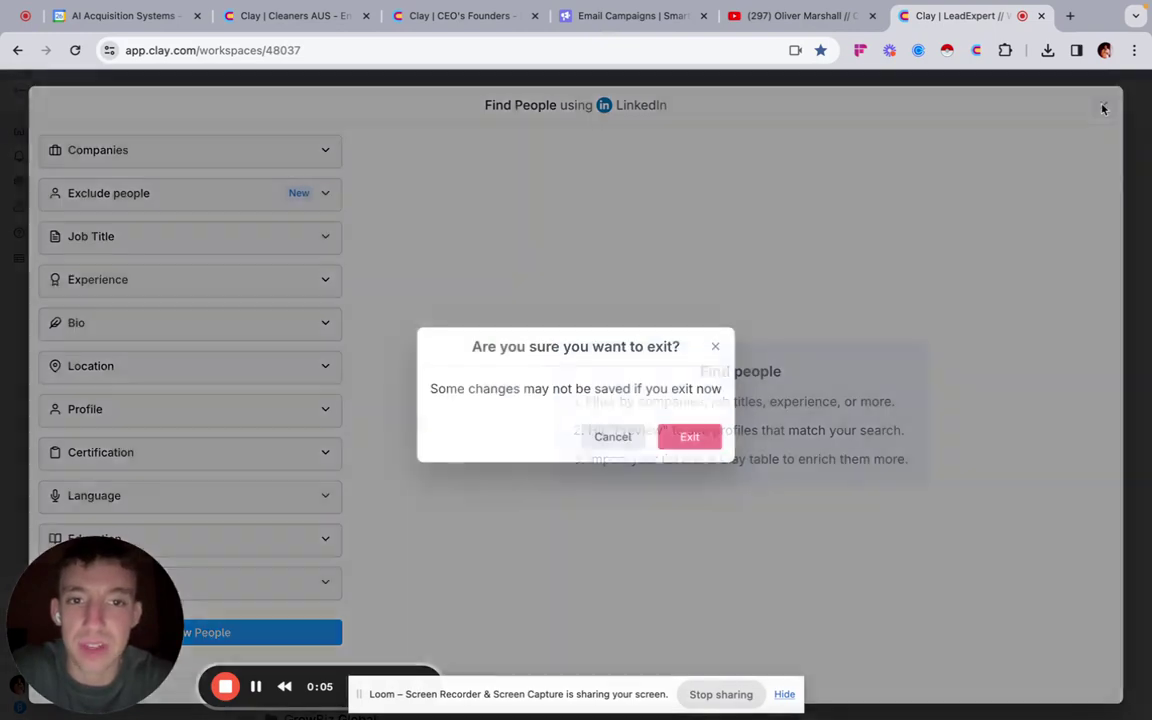
pyautogui.click(680, 444)
pyautogui.scroll(5, 478, 300)
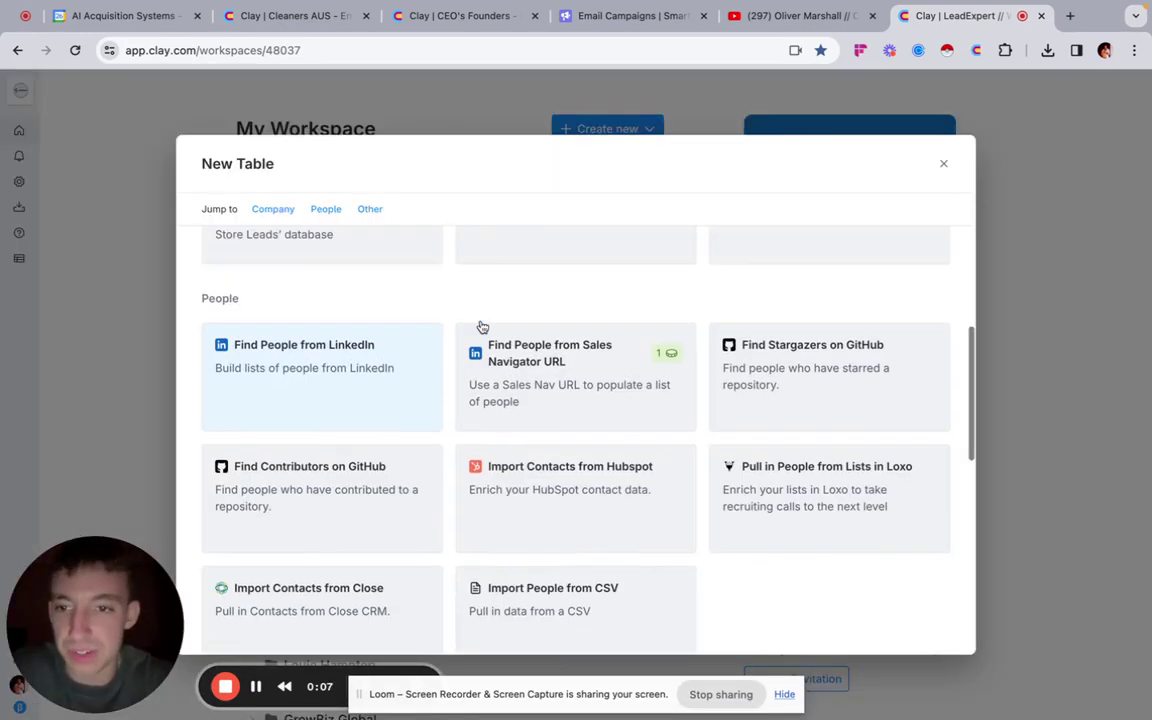
pyautogui.scroll(-4, 400, 410)
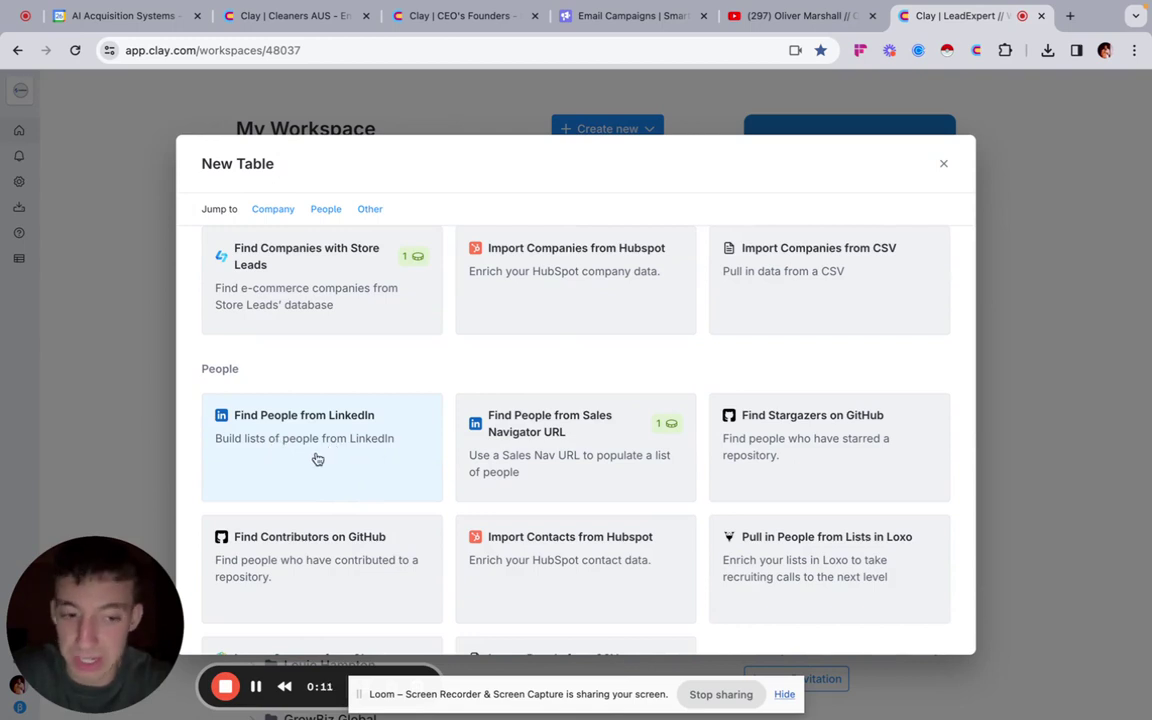
pyautogui.click(321, 456)
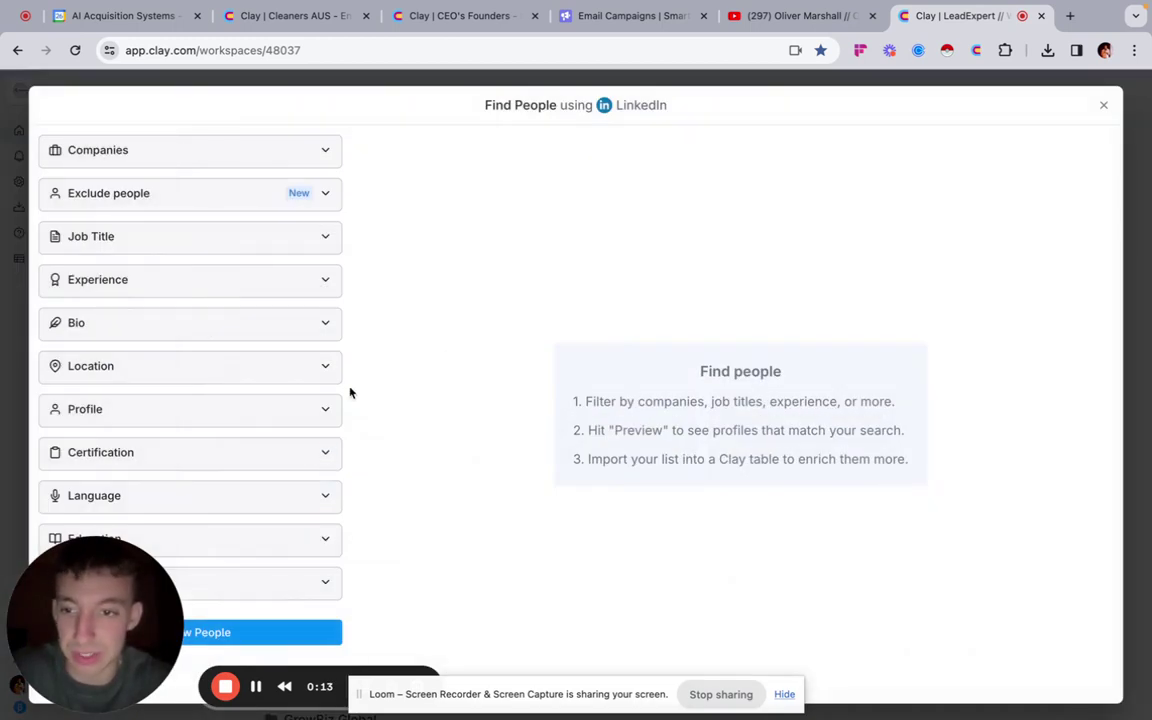
# - Check the Job Title filter's seniority and title options and collapse the section again
pyautogui.click(187, 246)
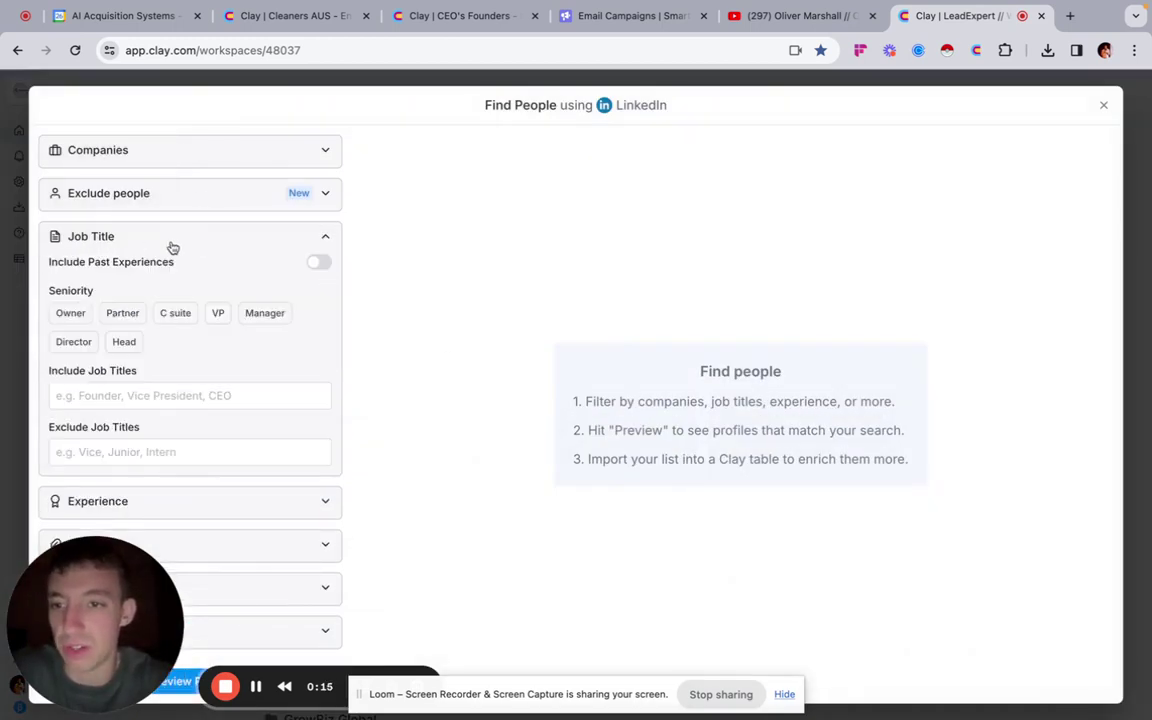
pyautogui.click(268, 240)
pyautogui.moveTo(141, 553); pyautogui.dragTo(766, 571)
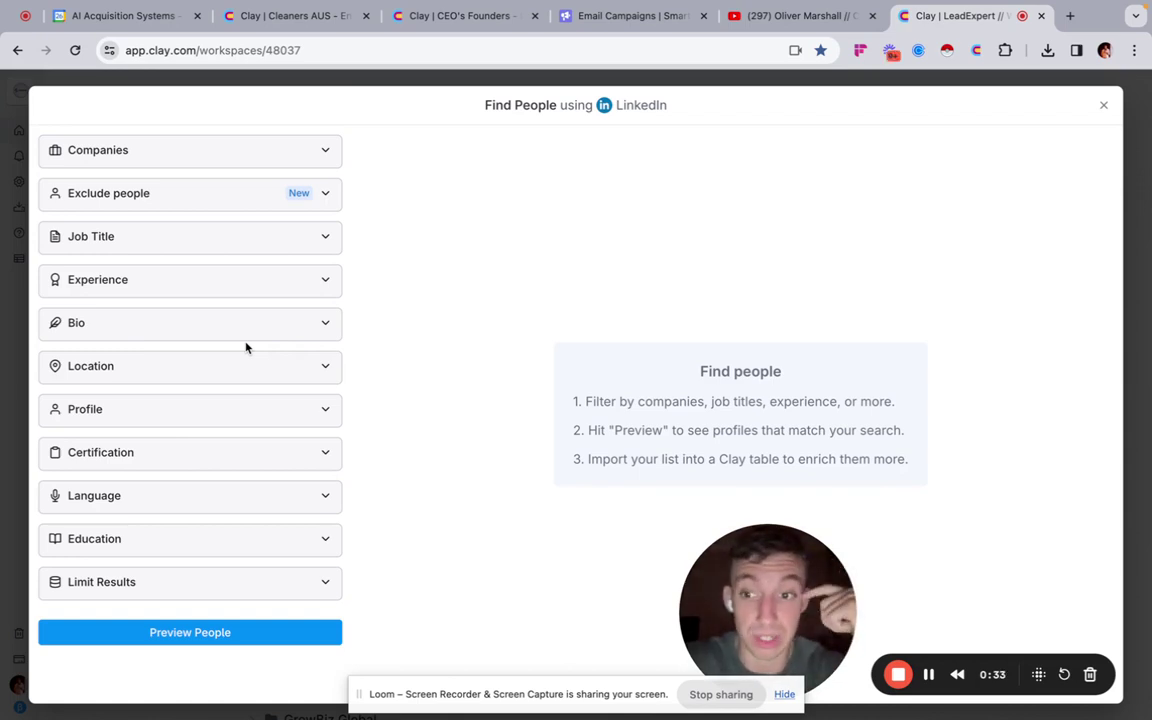
# - Expand the Profile, Location and Bio filter sections of the people search
pyautogui.click(221, 412)
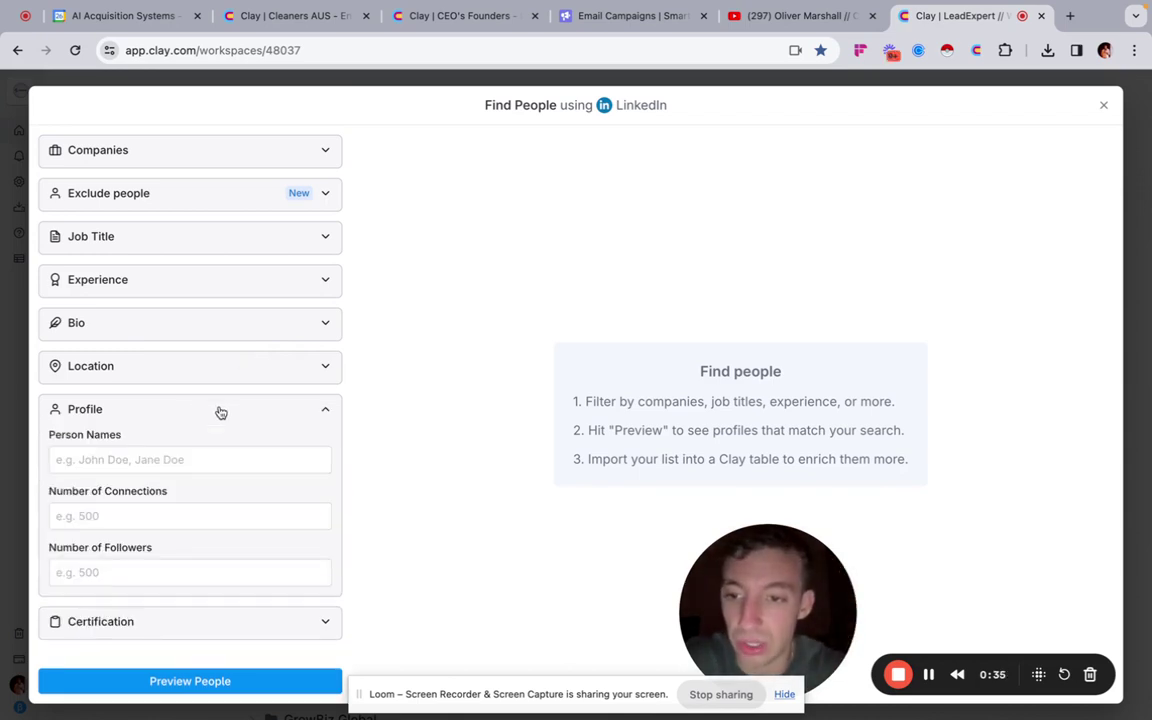
pyautogui.click(132, 514)
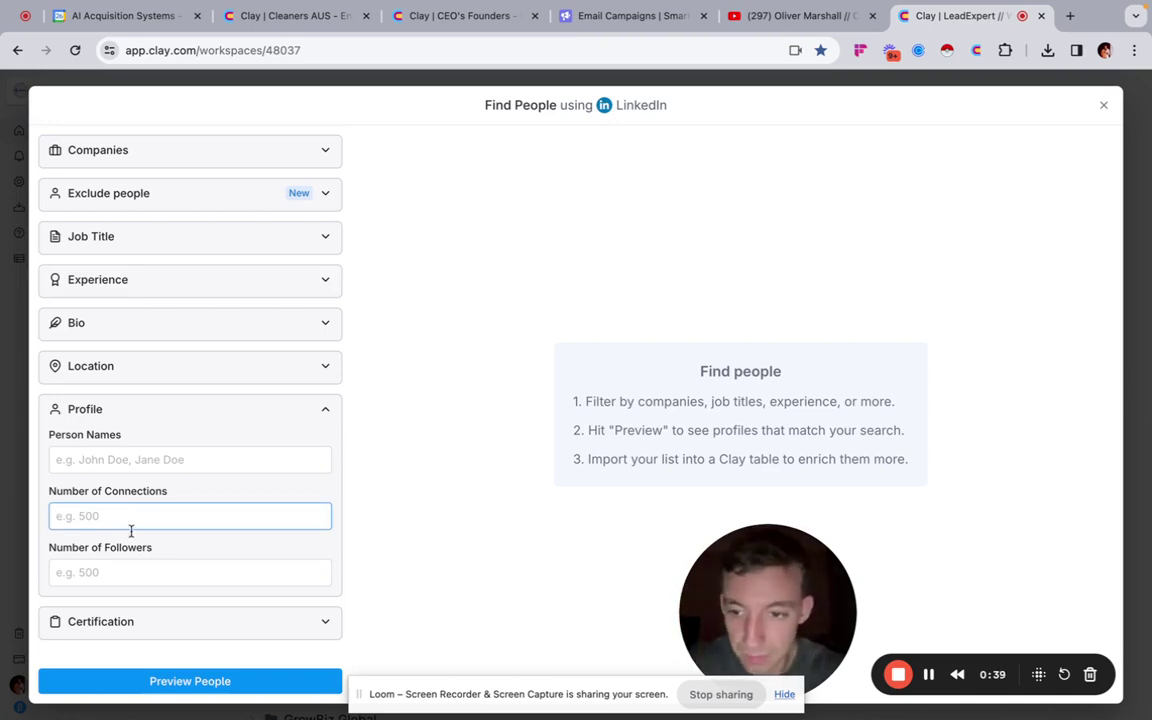
pyautogui.click(120, 575)
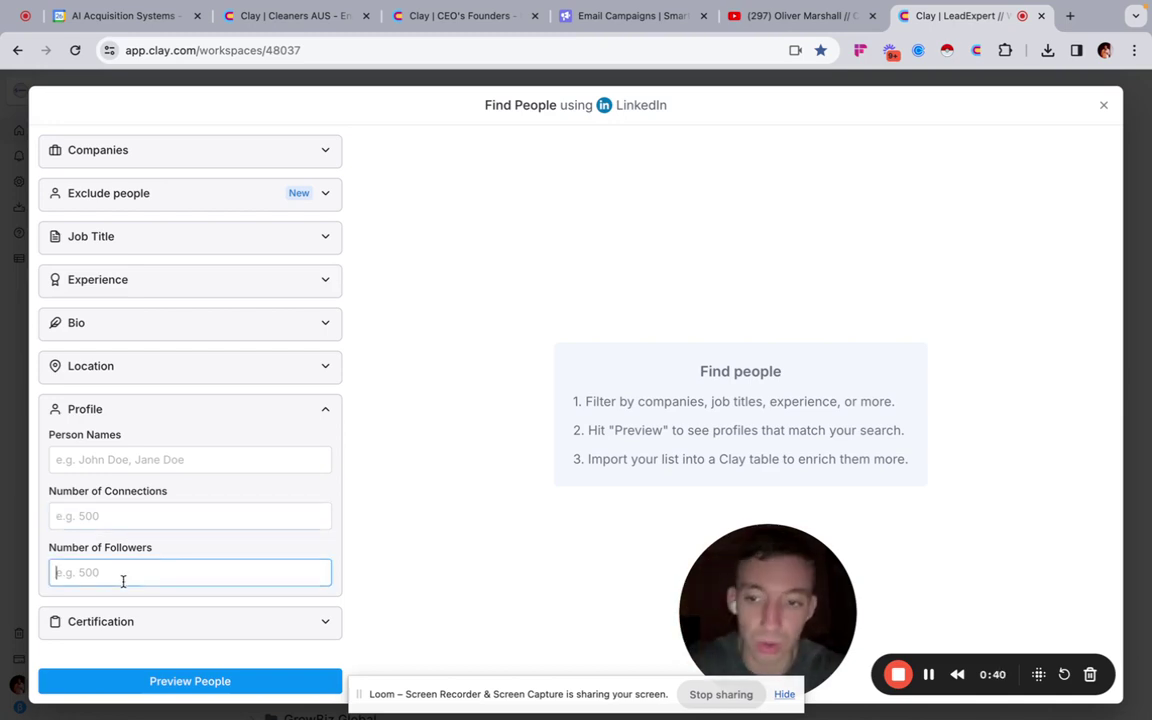
pyautogui.click(170, 370)
pyautogui.click(161, 328)
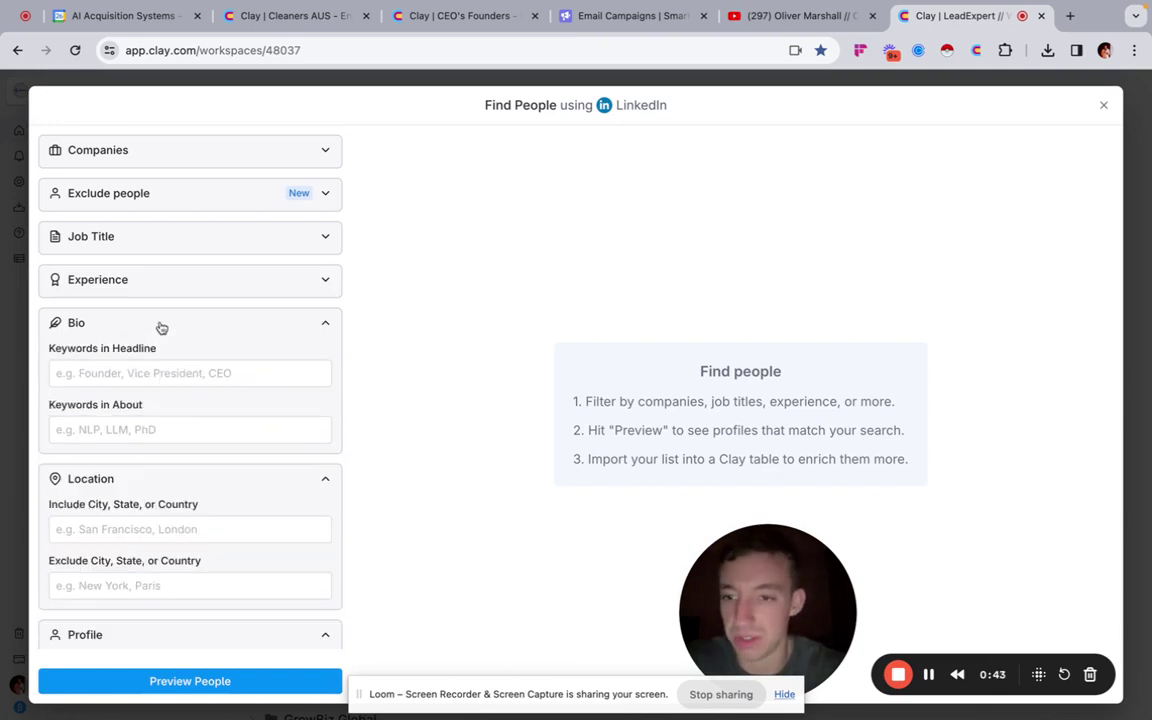
# - Add Founder and CEO as headline keywords in the Bio filter
pyautogui.click(161, 372)
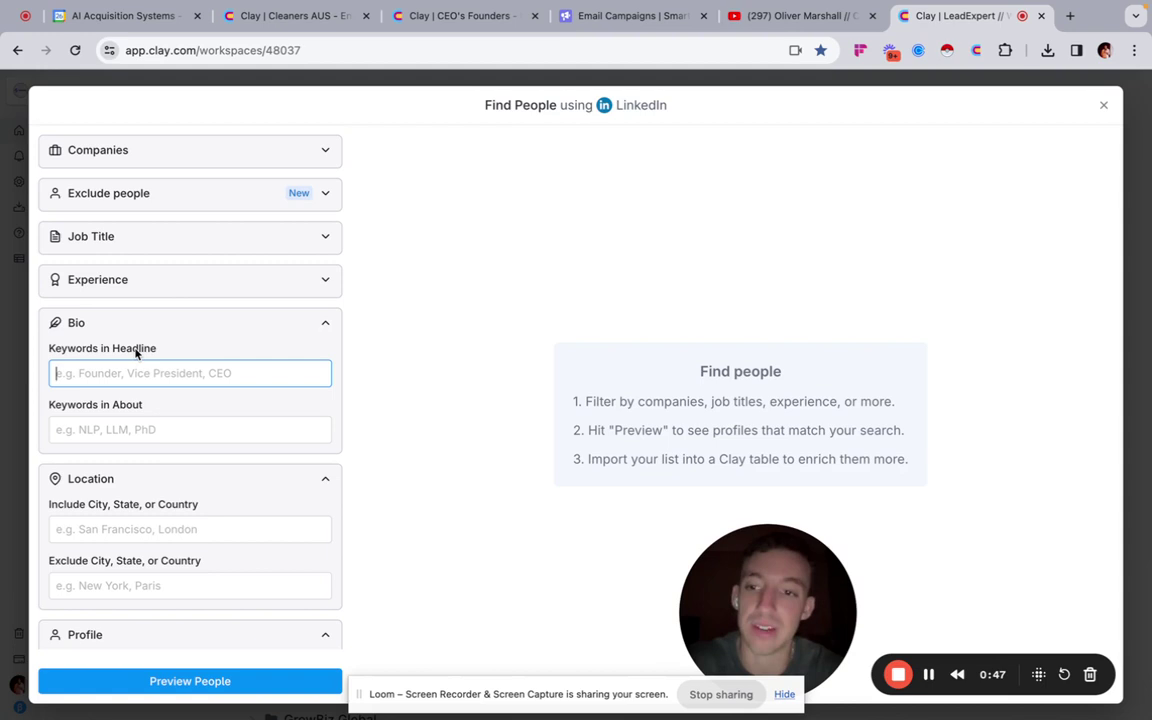
pyautogui.write('F')
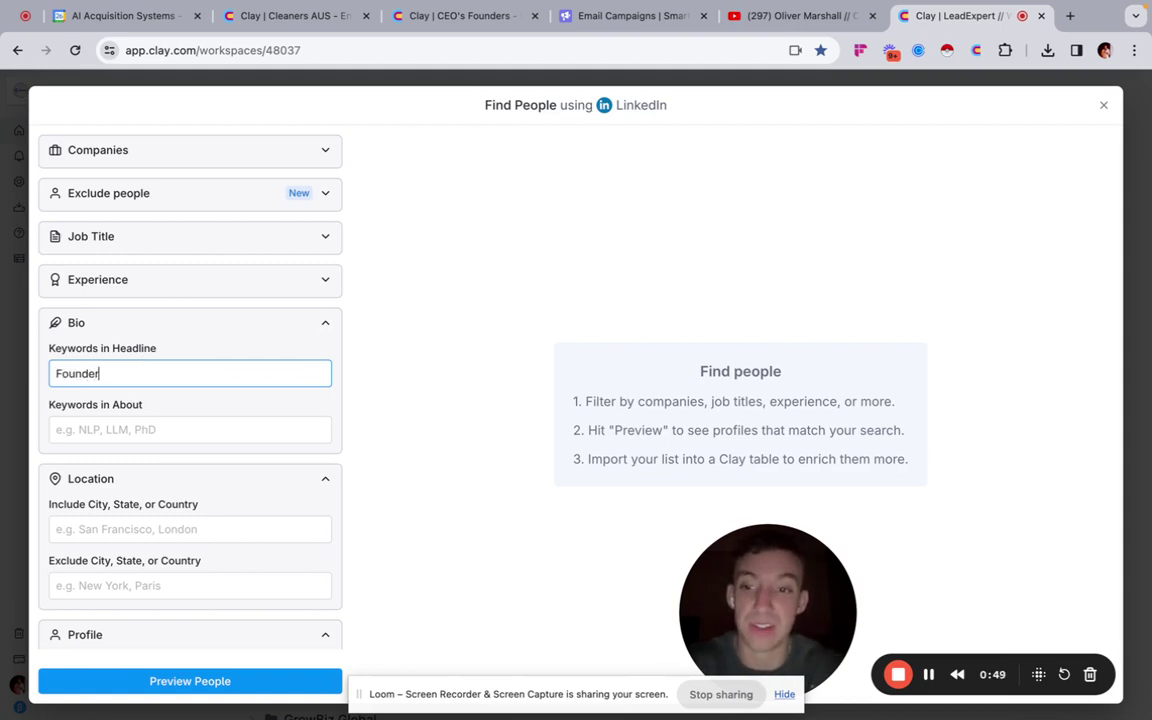
pyautogui.write('ounder')
pyautogui.press('Return')
pyautogui.write('CEO')
pyautogui.press('Return')
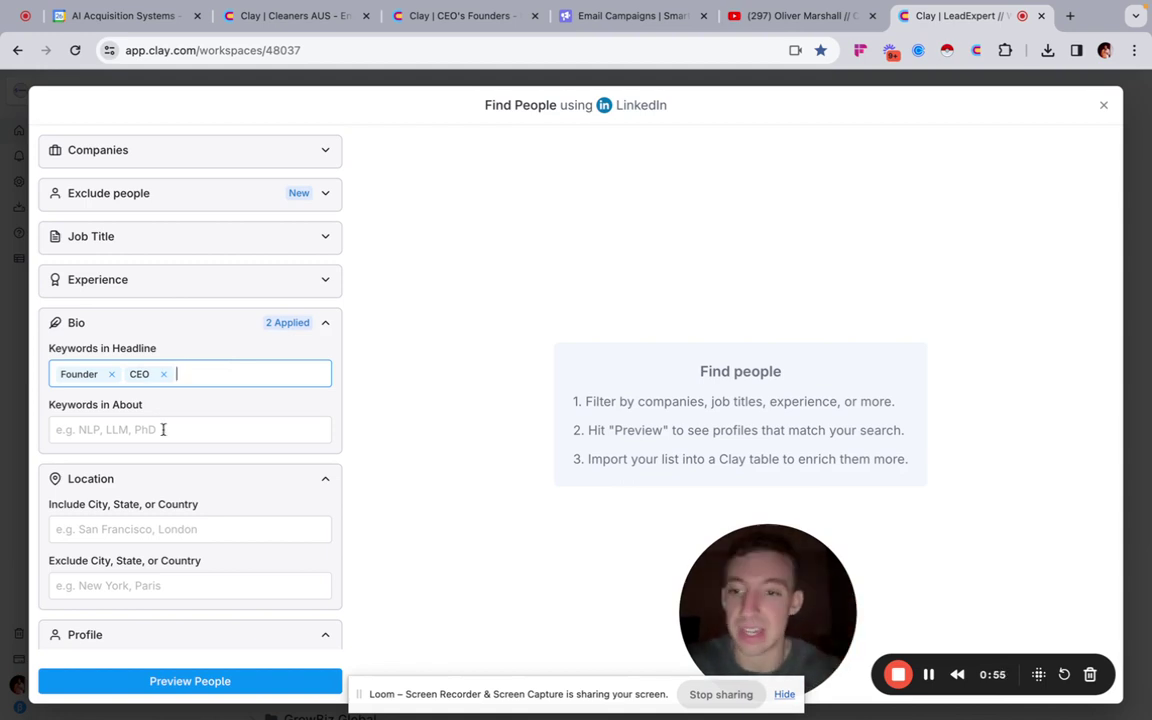
# - Set the number of connections in the Profile filter to 500
pyautogui.scroll(-5, 163, 429)
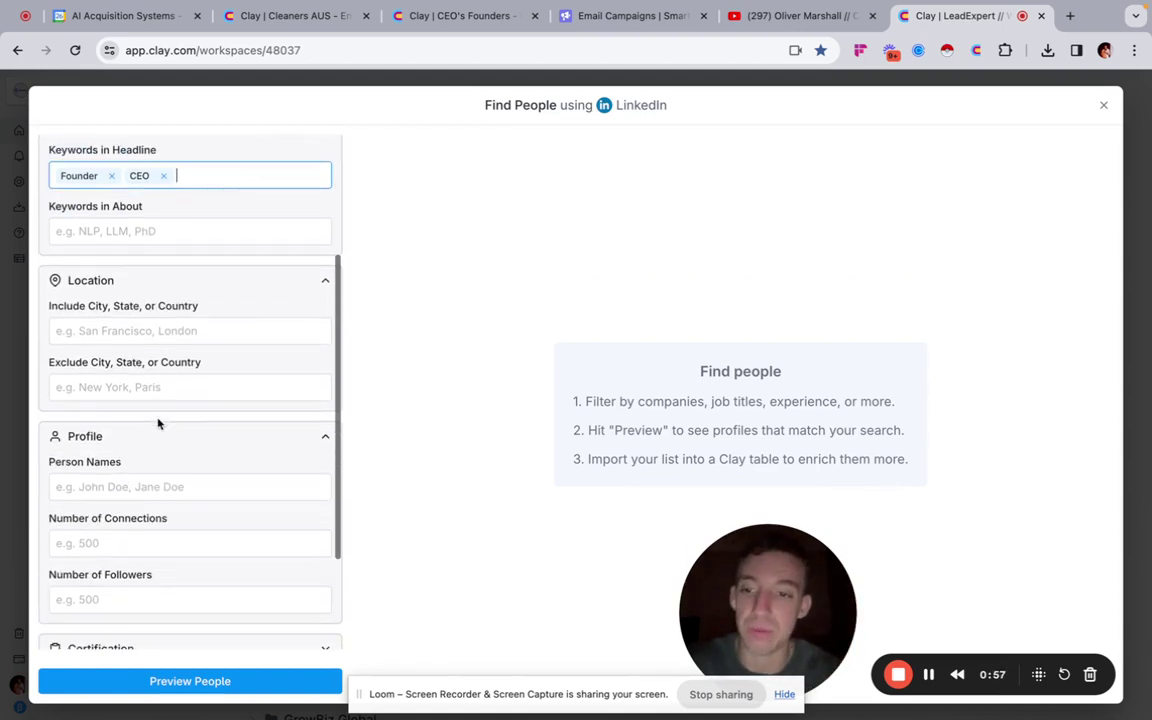
pyautogui.click(114, 541)
pyautogui.write('500')
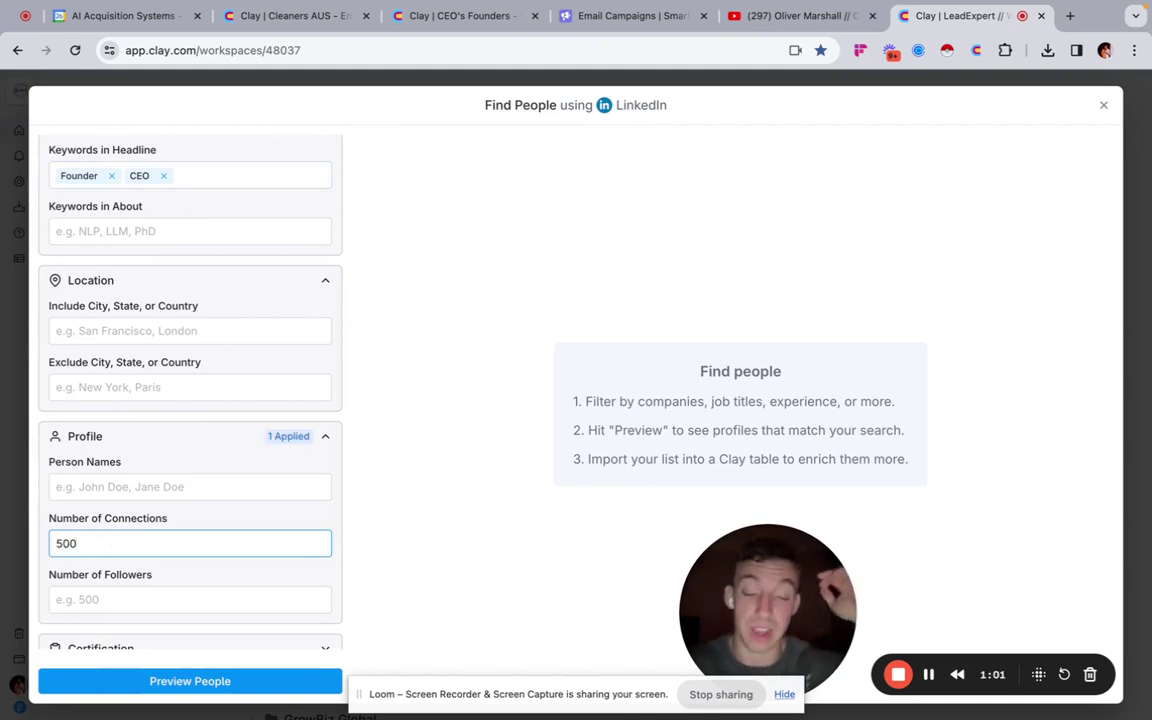
pyautogui.press('F1')
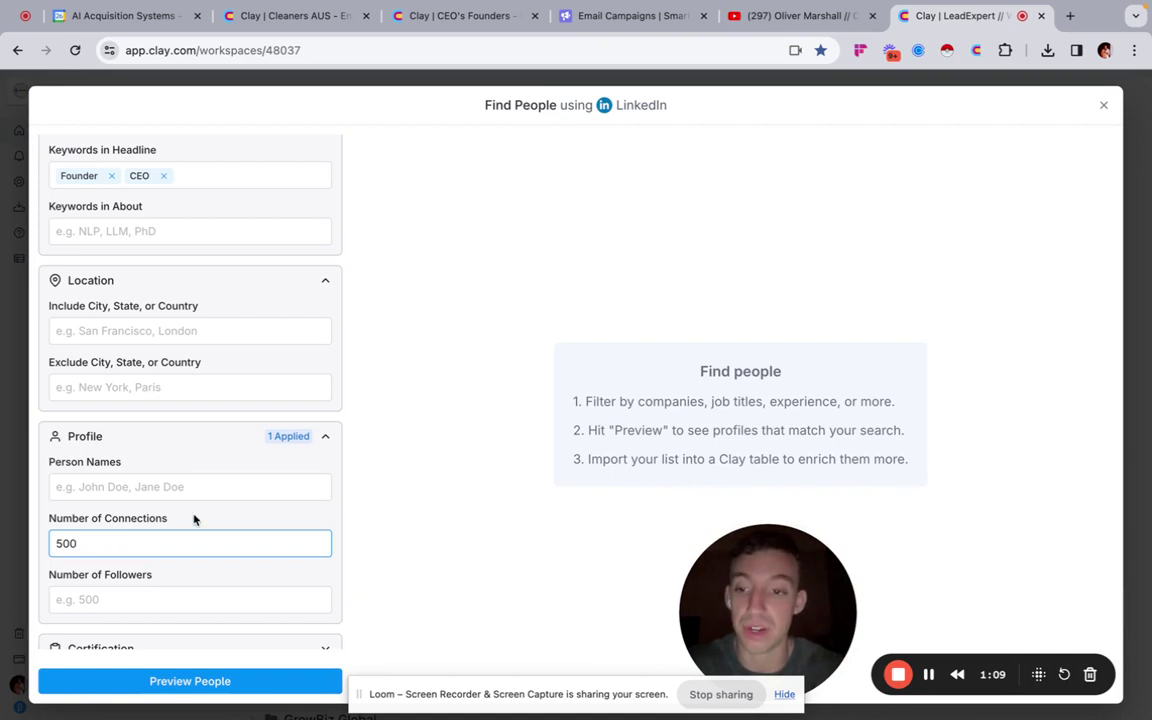
pyautogui.press('Return')
pyautogui.press('BackSpace')
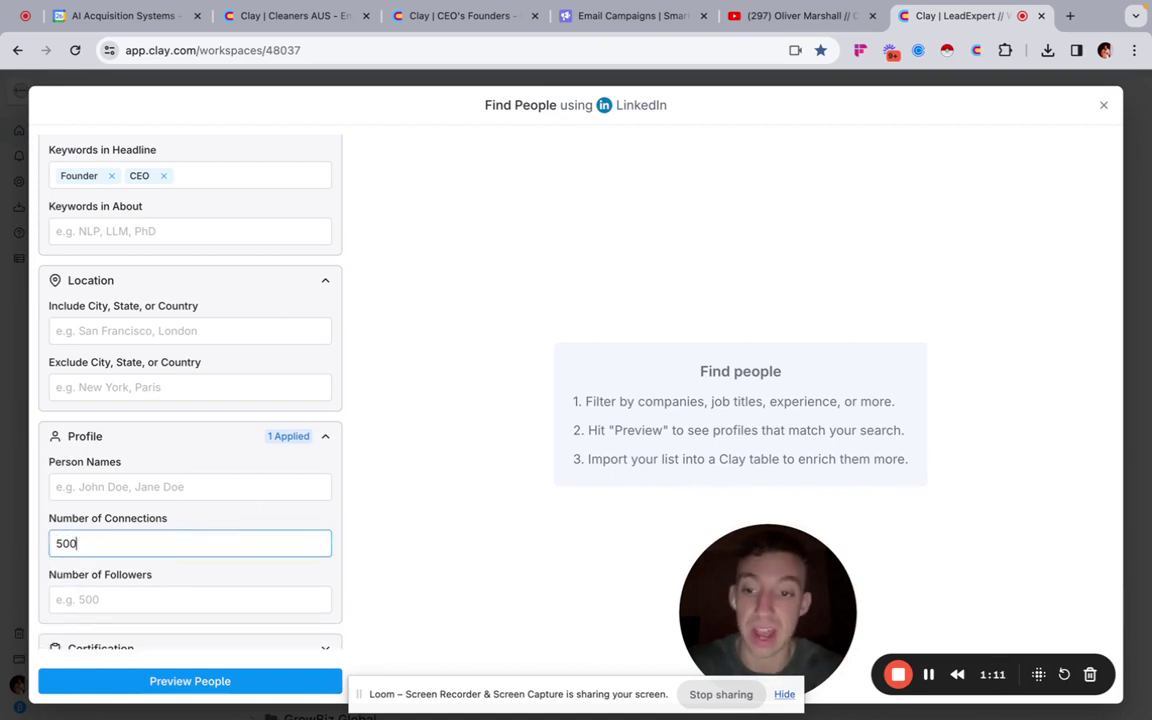
pyautogui.click(278, 517)
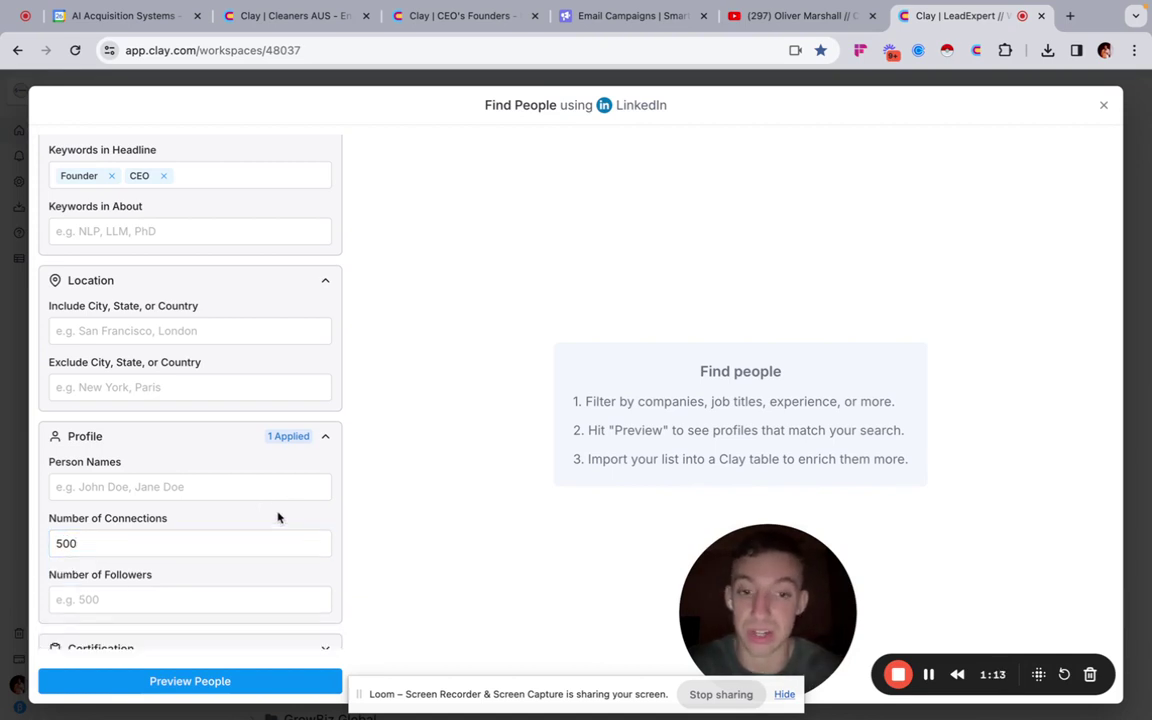
# - Add startups as an About keyword in the Bio filter
pyautogui.scroll(4, 278, 517)
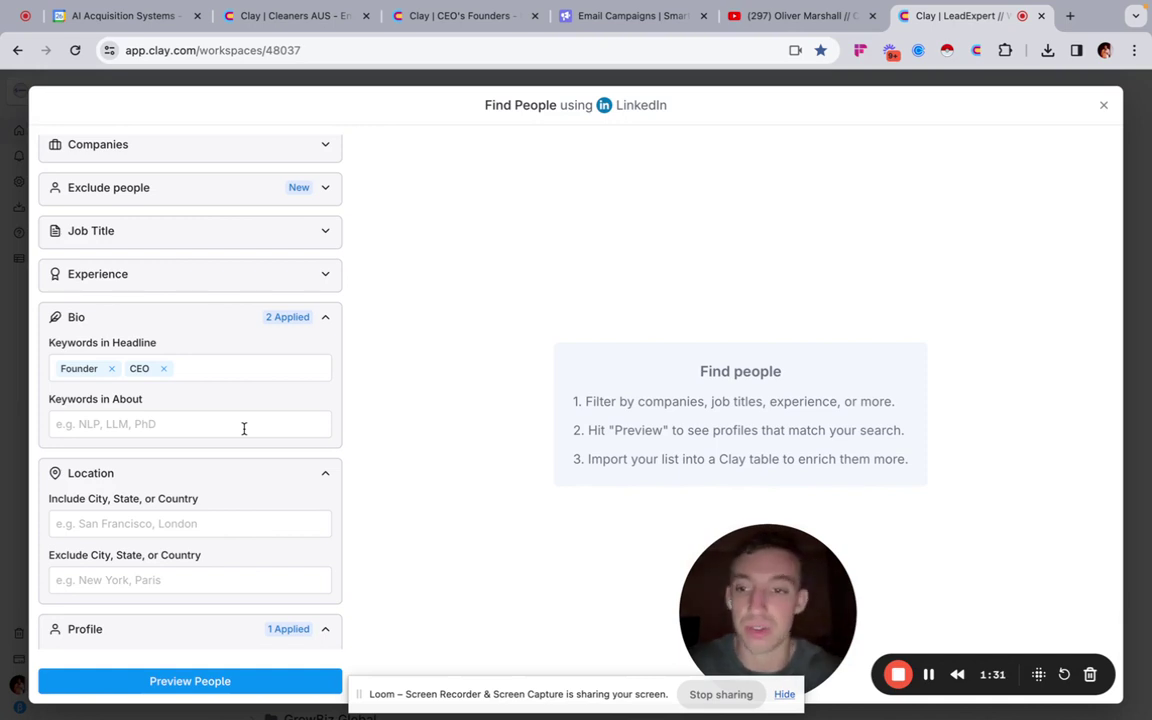
pyautogui.scroll(1, 235, 331)
pyautogui.click(176, 427)
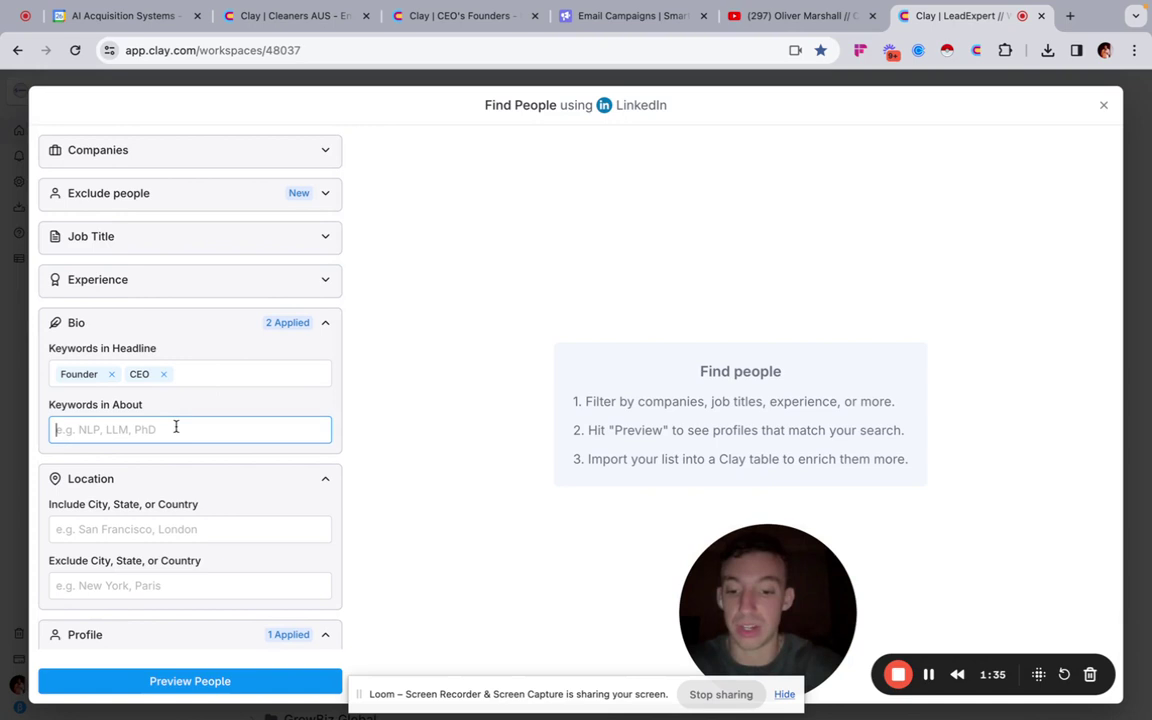
pyautogui.write('star')
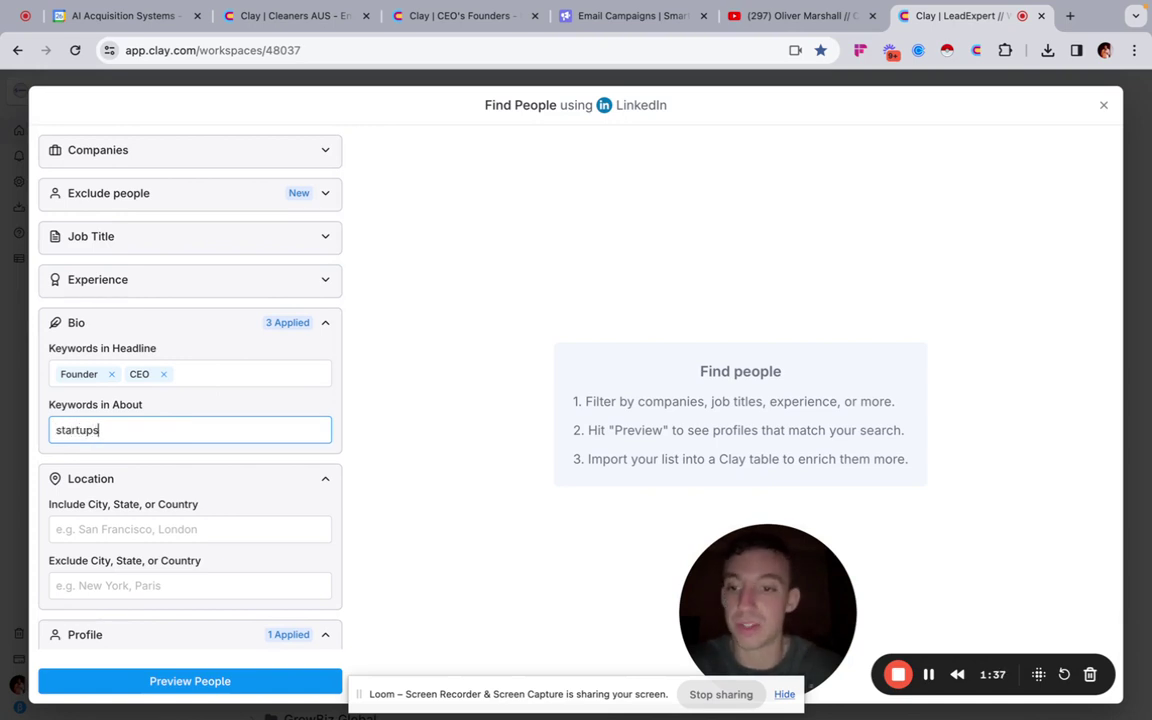
pyautogui.write('tups')
pyautogui.press('Return')
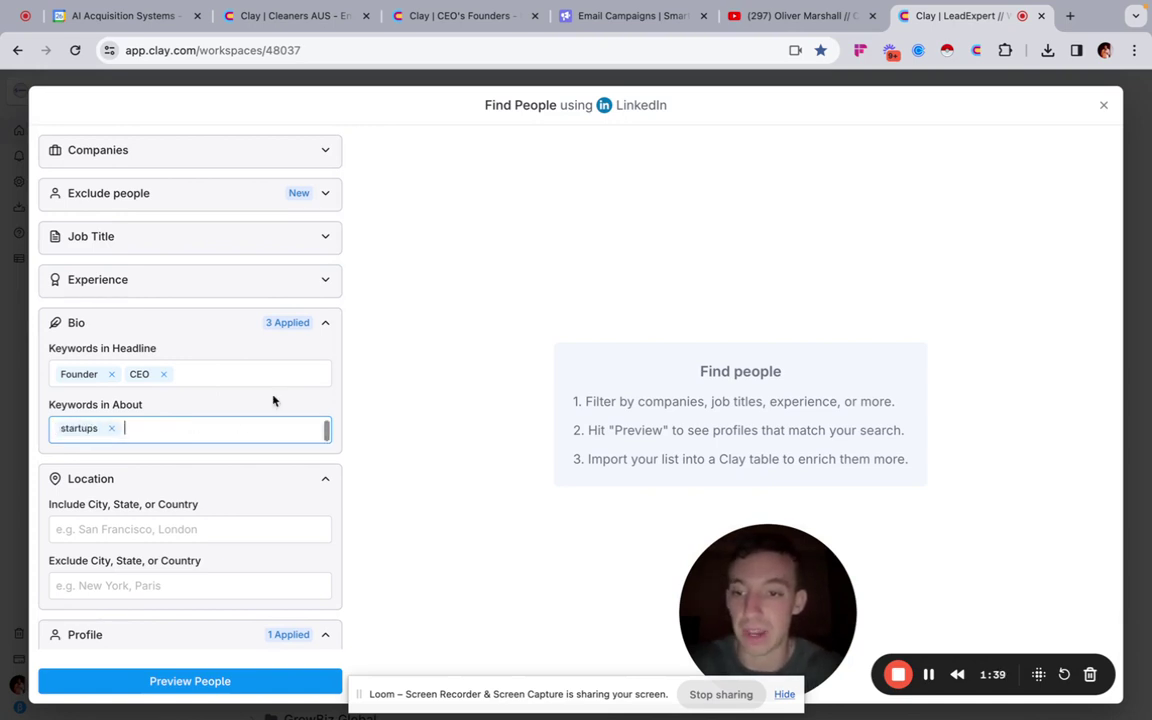
# - Expand the Experience filter and set the maximum months in current role to 6
pyautogui.scroll(-3, 273, 400)
pyautogui.scroll(3, 270, 395)
pyautogui.click(205, 280)
pyautogui.scroll(-1, 203, 358)
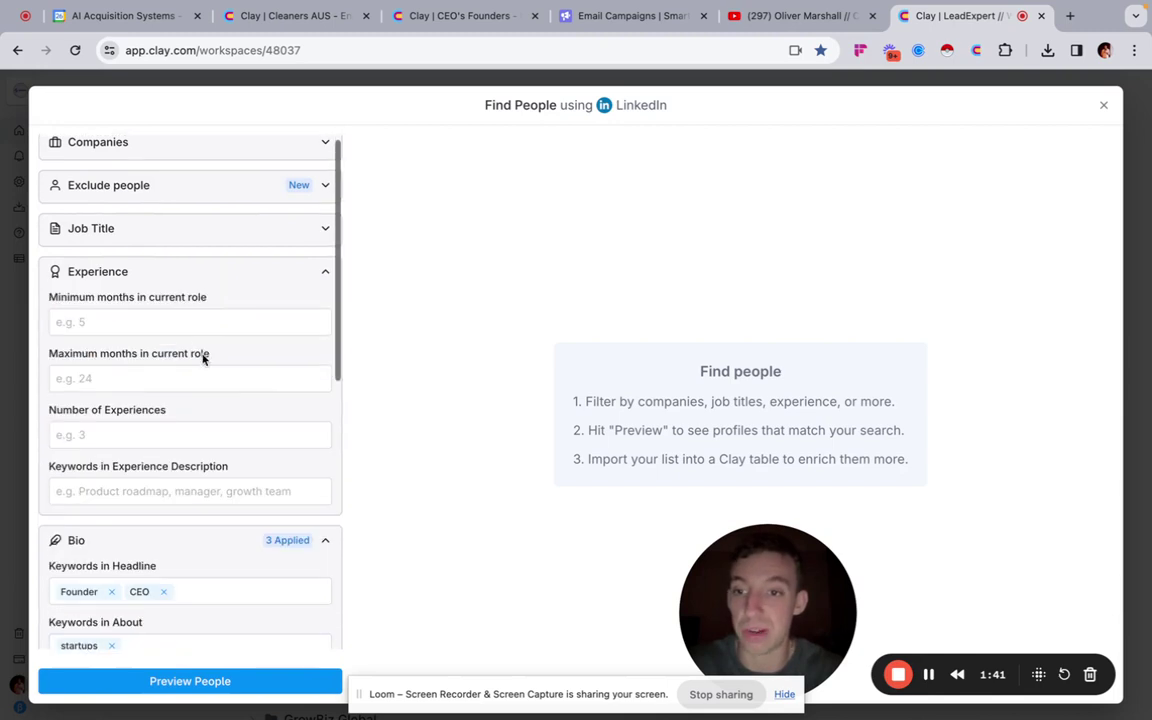
pyautogui.scroll(-1, 203, 358)
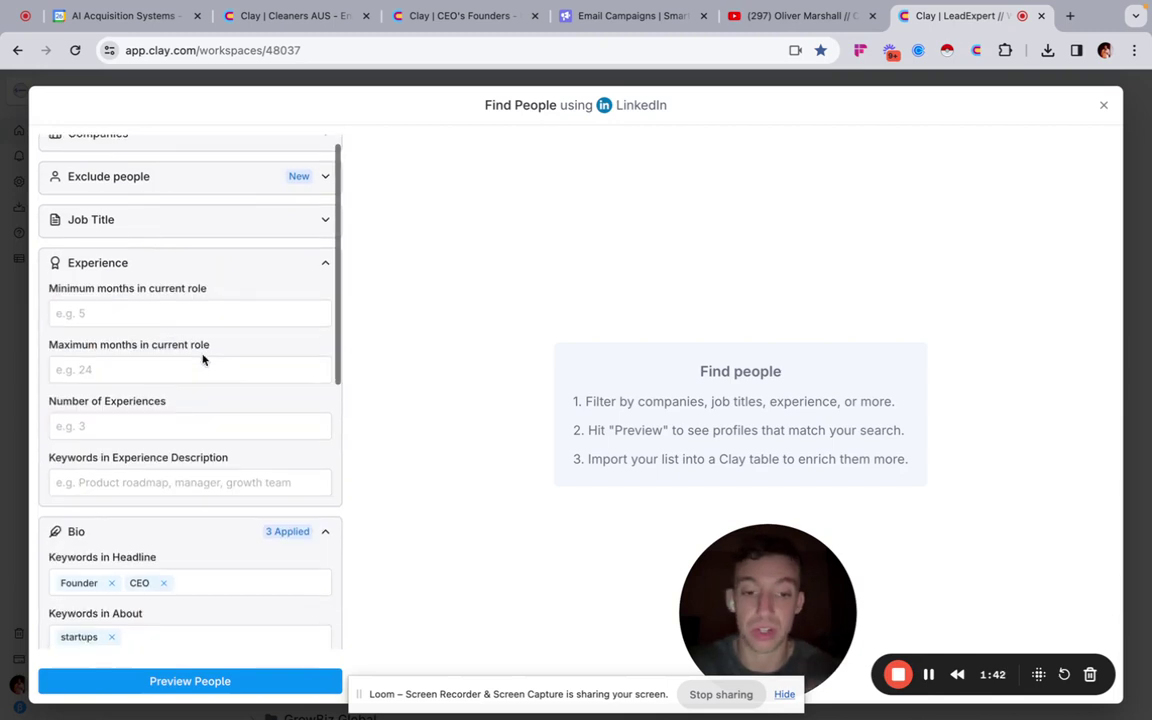
pyautogui.click(172, 428)
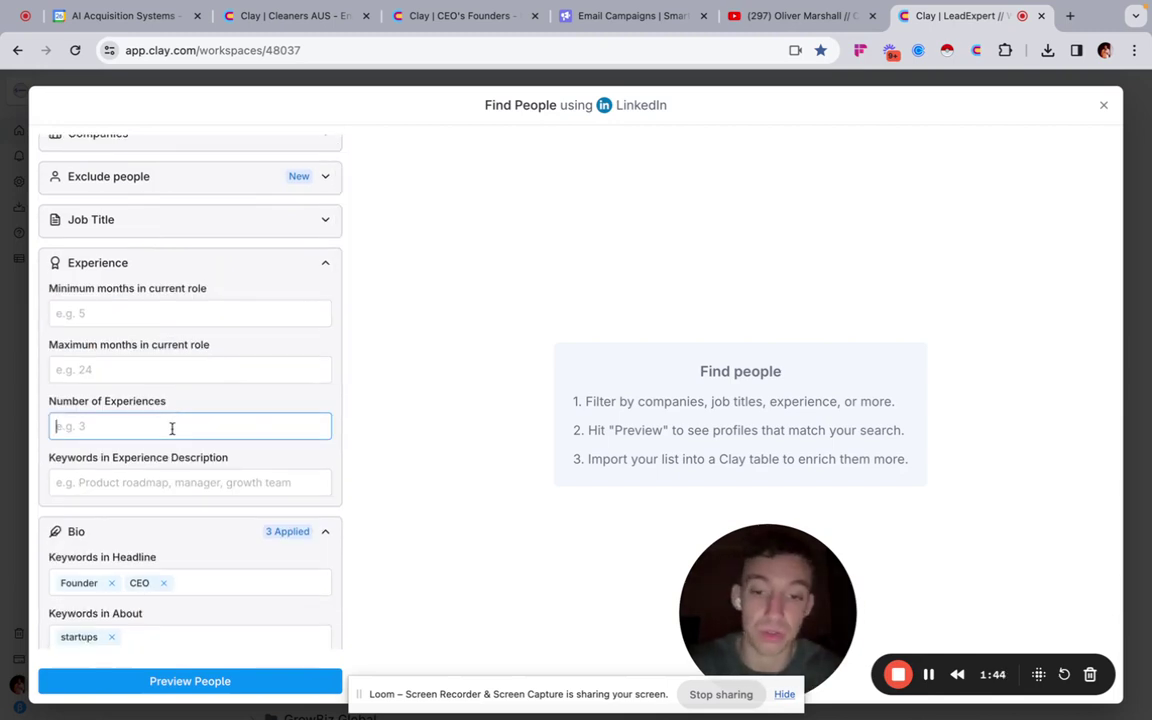
pyautogui.click(160, 313)
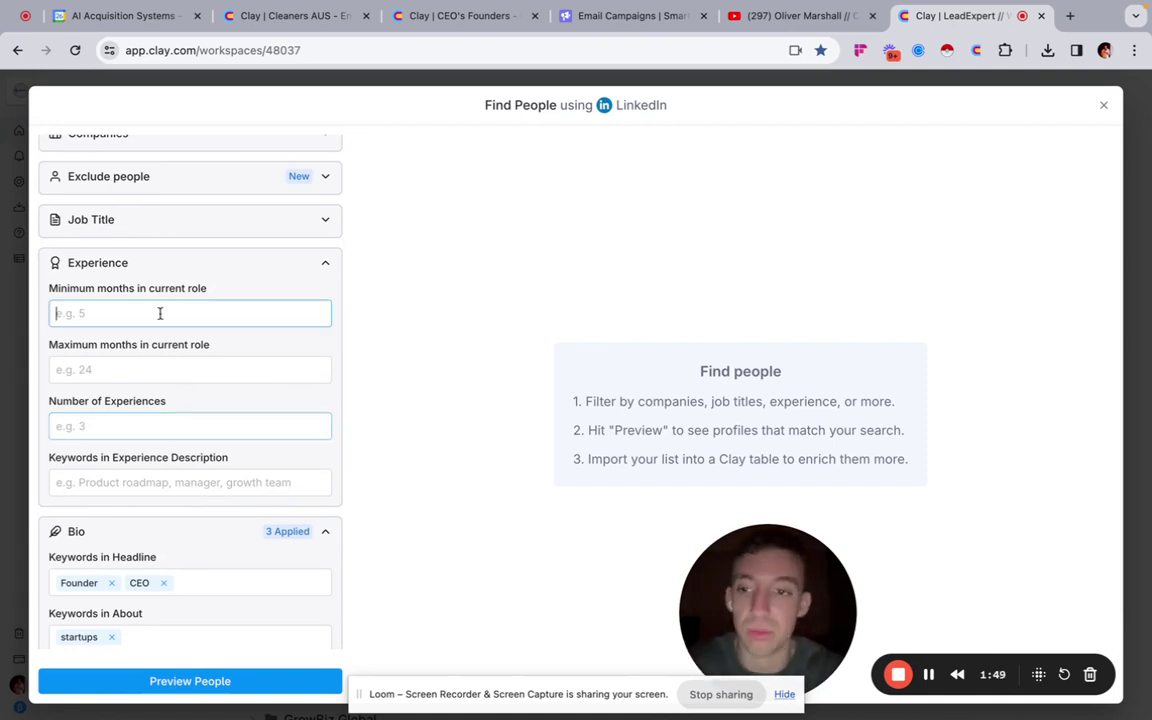
pyautogui.click(146, 372)
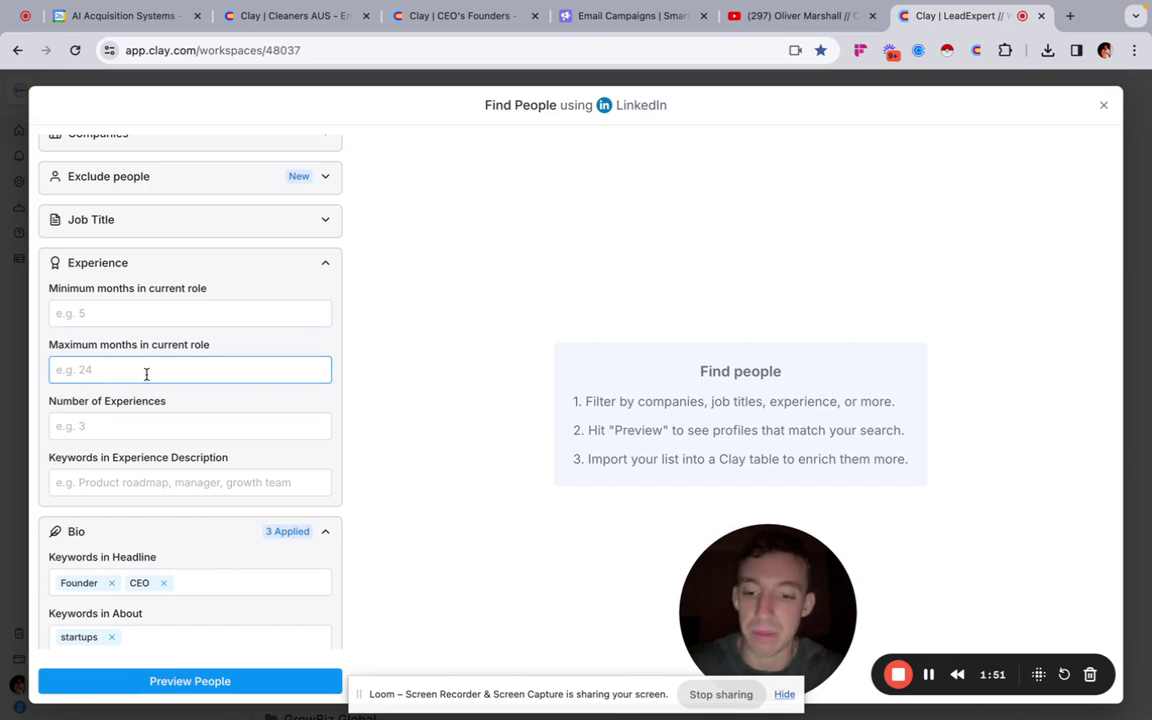
pyautogui.write('6')
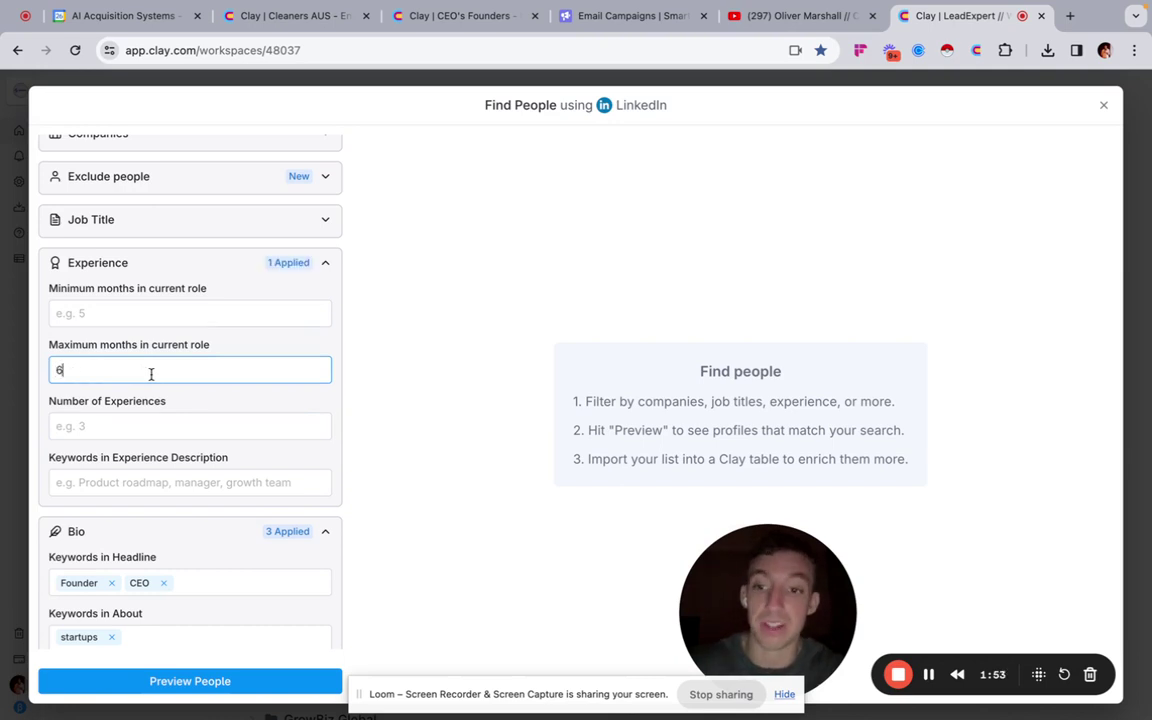
pyautogui.click(267, 352)
pyautogui.scroll(1, 265, 342)
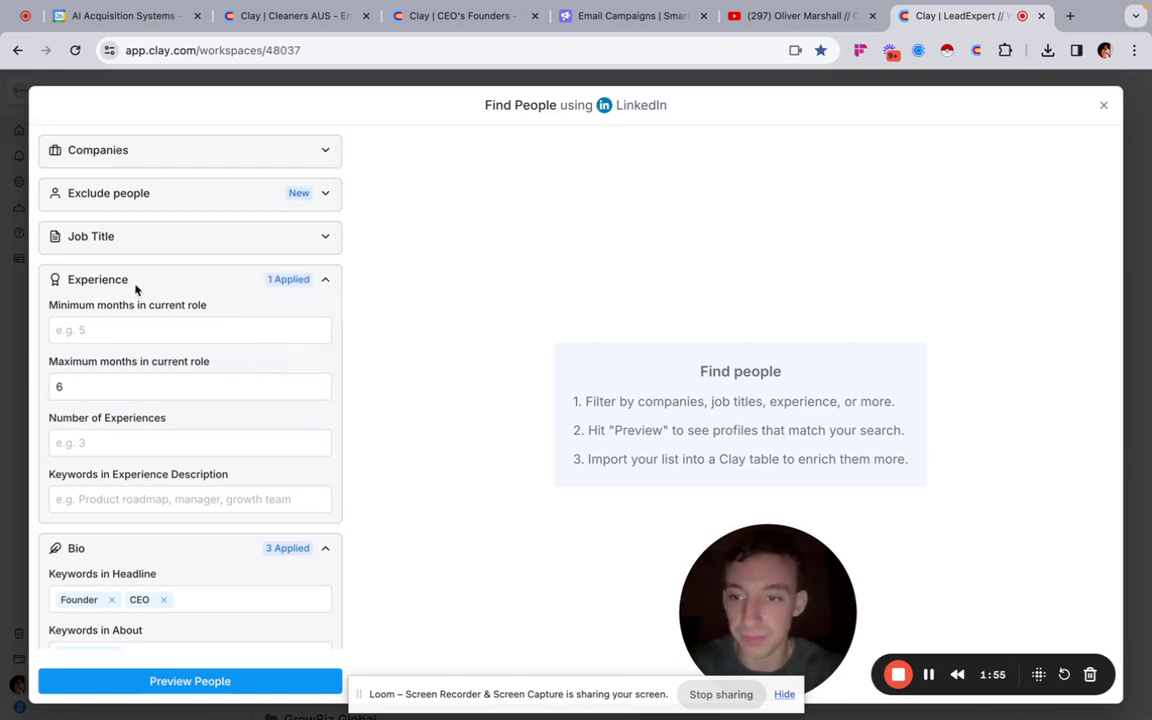
# - Select the Owner, Partner, C suite and VP seniority levels in the Job Title filter and collapse it
pyautogui.click(140, 236)
pyautogui.click(70, 313)
pyautogui.click(122, 313)
pyautogui.click(175, 313)
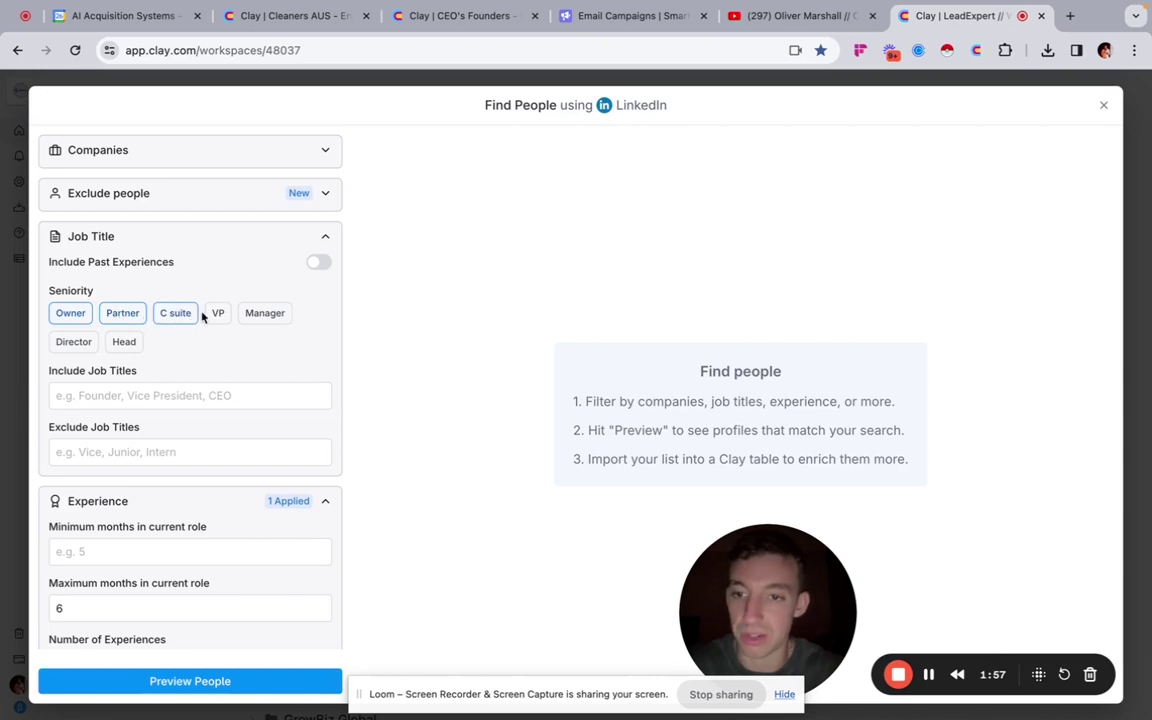
pyautogui.click(216, 314)
pyautogui.click(323, 236)
# - Include united states in the Location filter and generate the preview of matching people
pyautogui.scroll(-10, 270, 360)
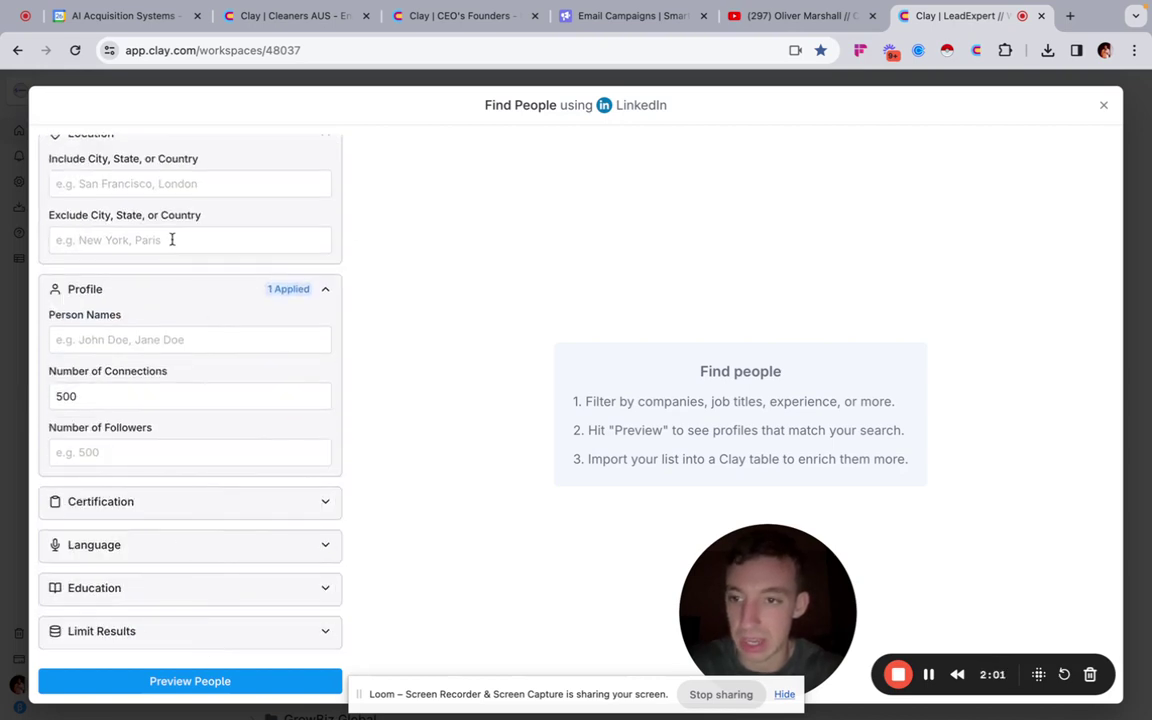
pyautogui.scroll(3, 172, 240)
pyautogui.click(145, 293)
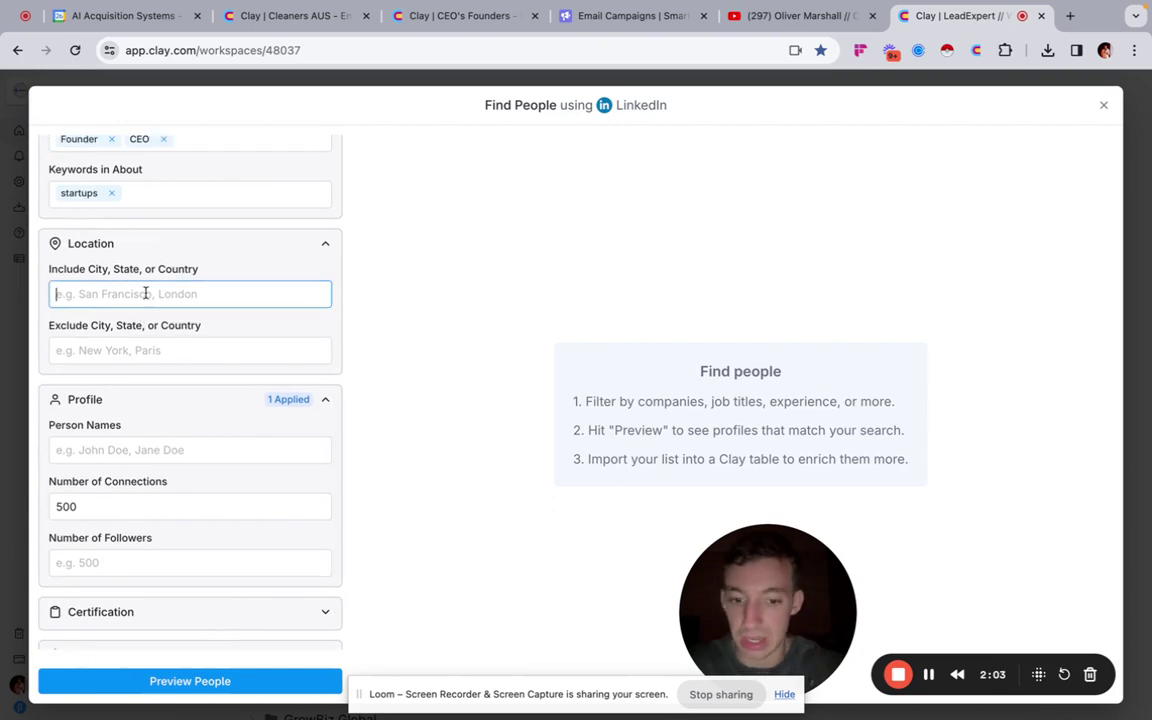
pyautogui.write('united states')
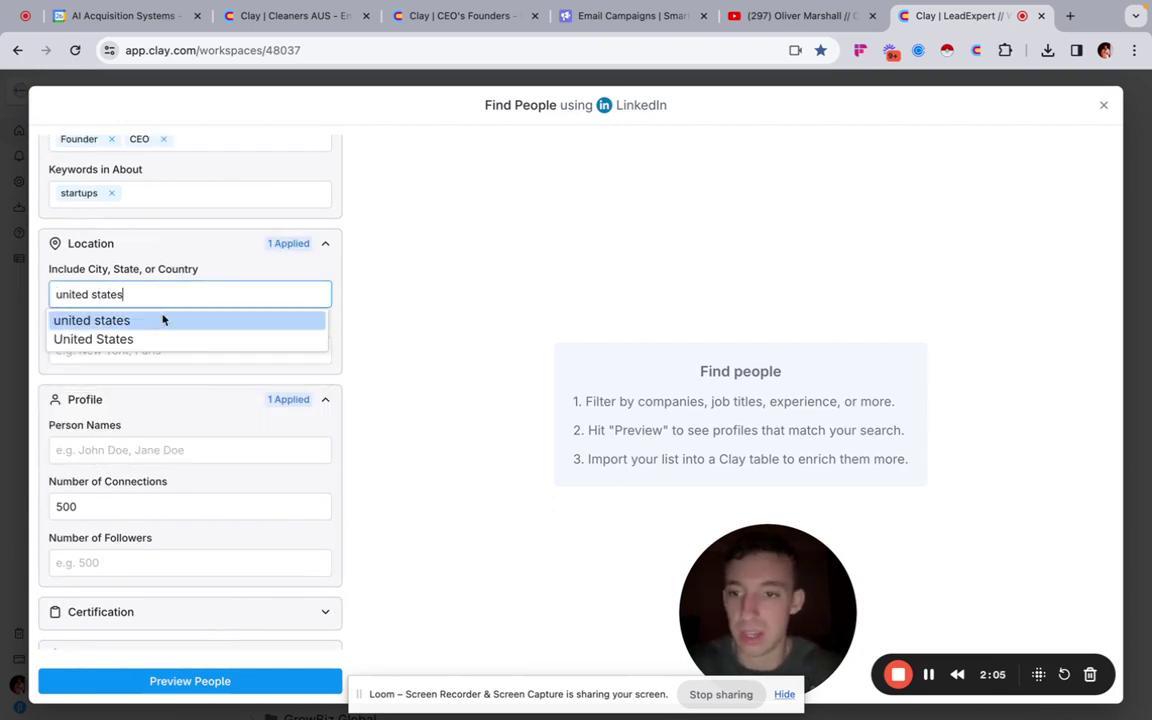
pyautogui.click(163, 319)
pyautogui.click(198, 682)
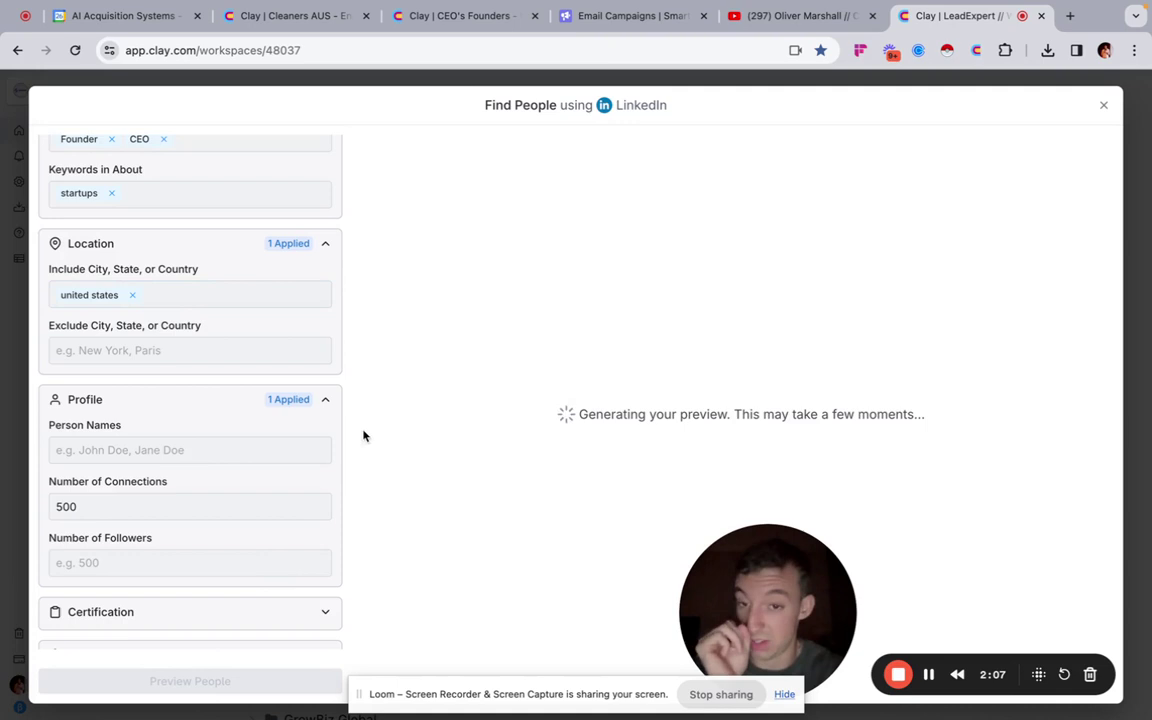
pyautogui.scroll(3, 293, 393)
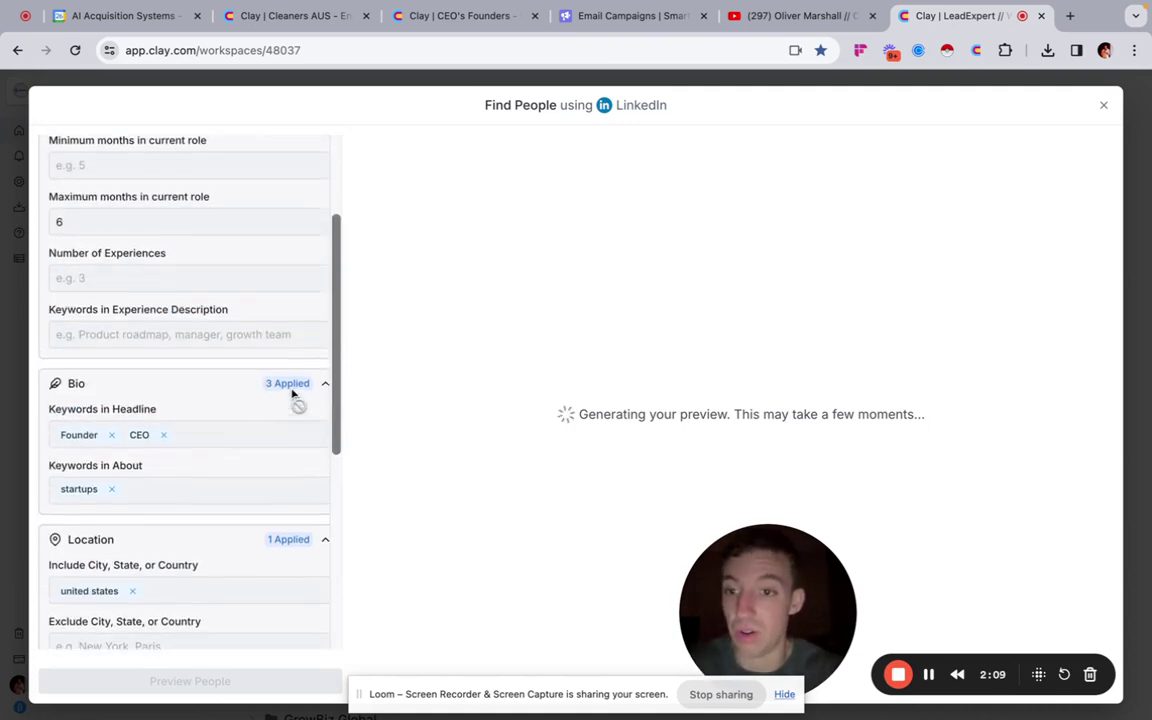
# - Check the Location and Profile filters and open the LinkedIn profiles of the first two people in the preview
pyautogui.scroll(-1, 293, 393)
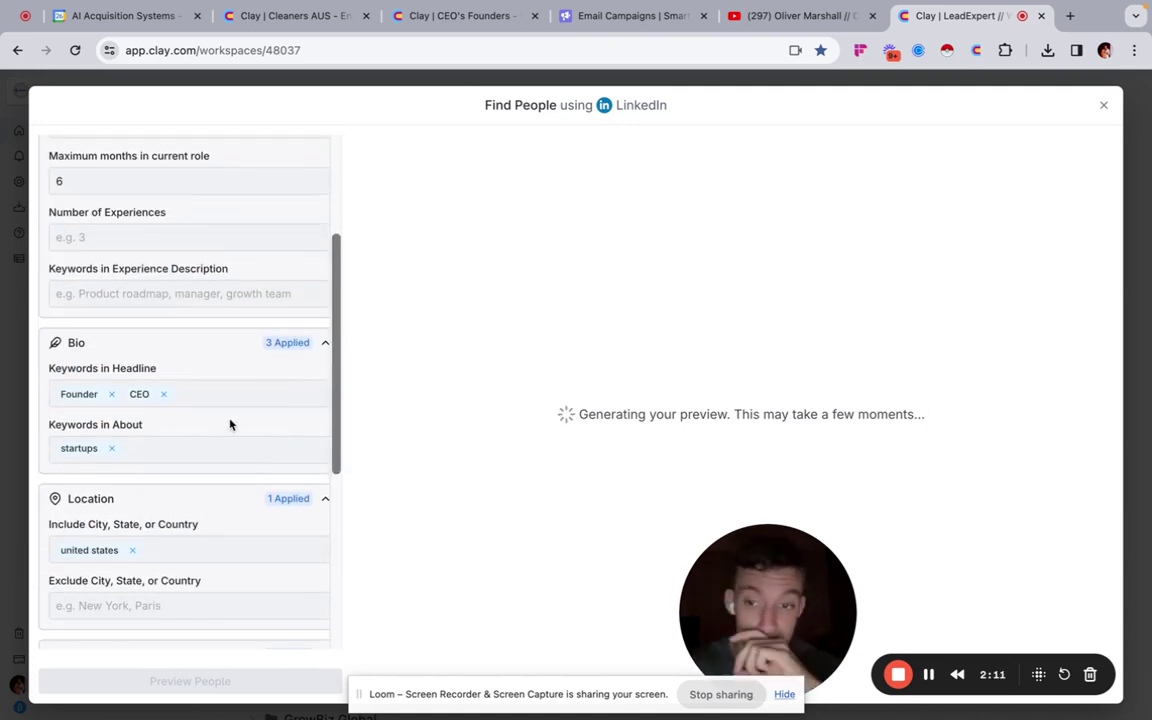
pyautogui.scroll(-5, 229, 424)
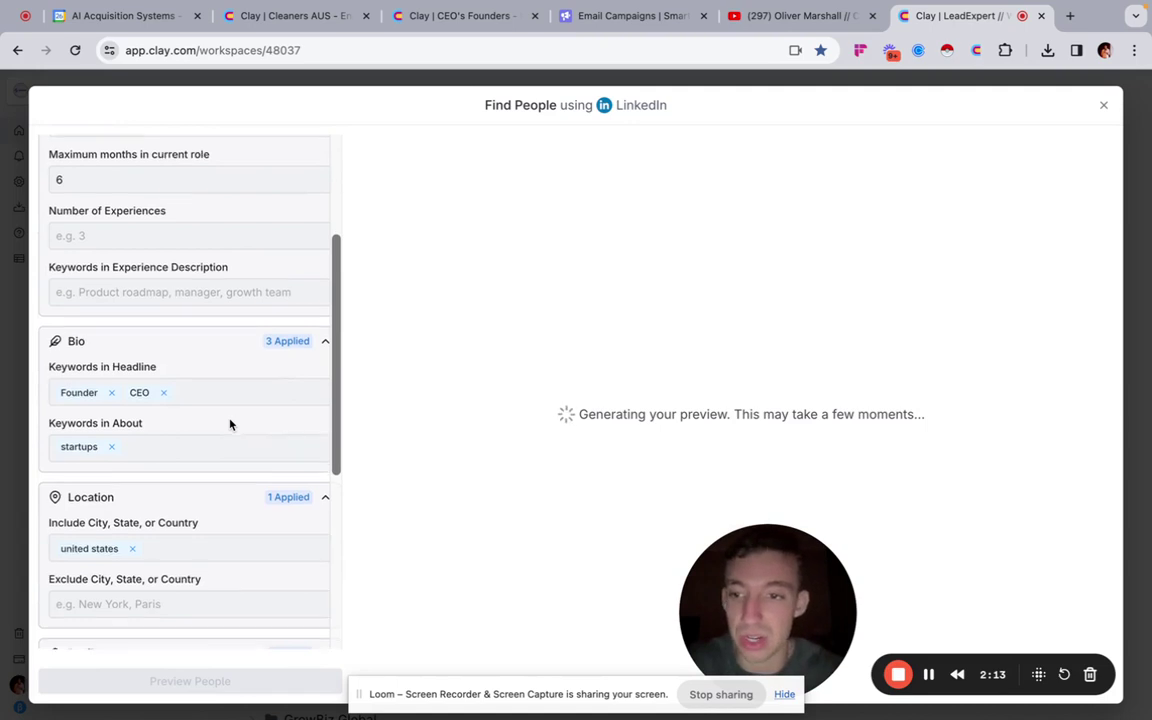
pyautogui.scroll(-1, 207, 545)
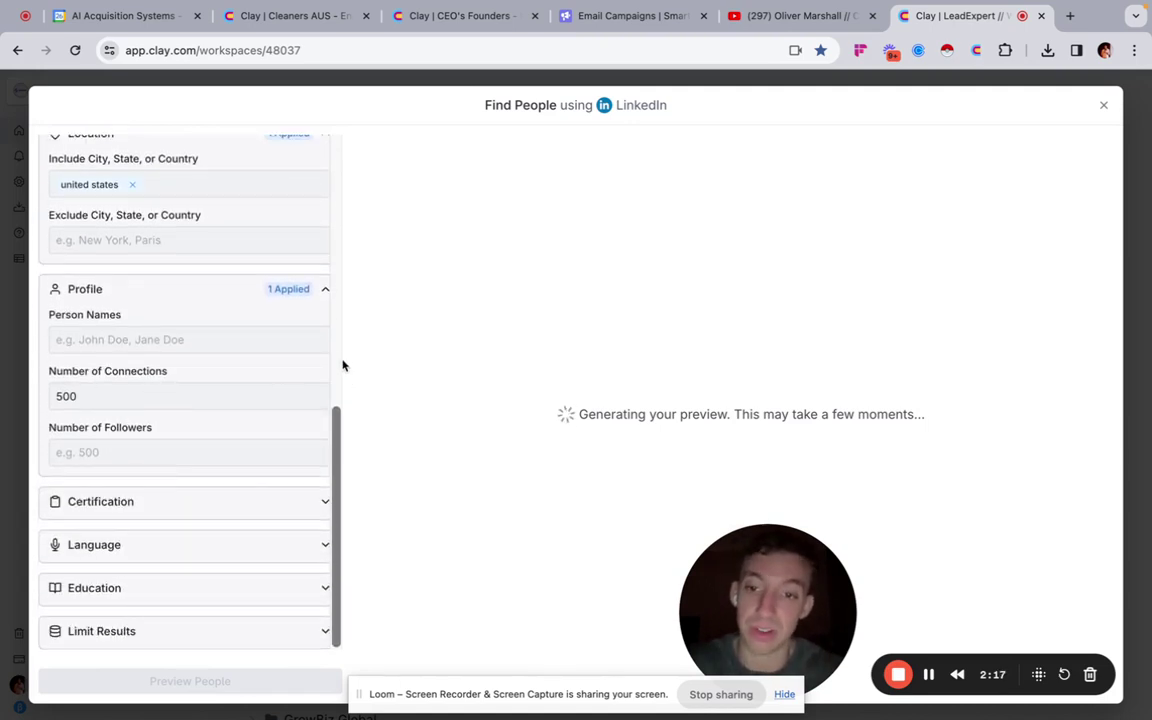
pyautogui.hscroll(3, 832, 235)
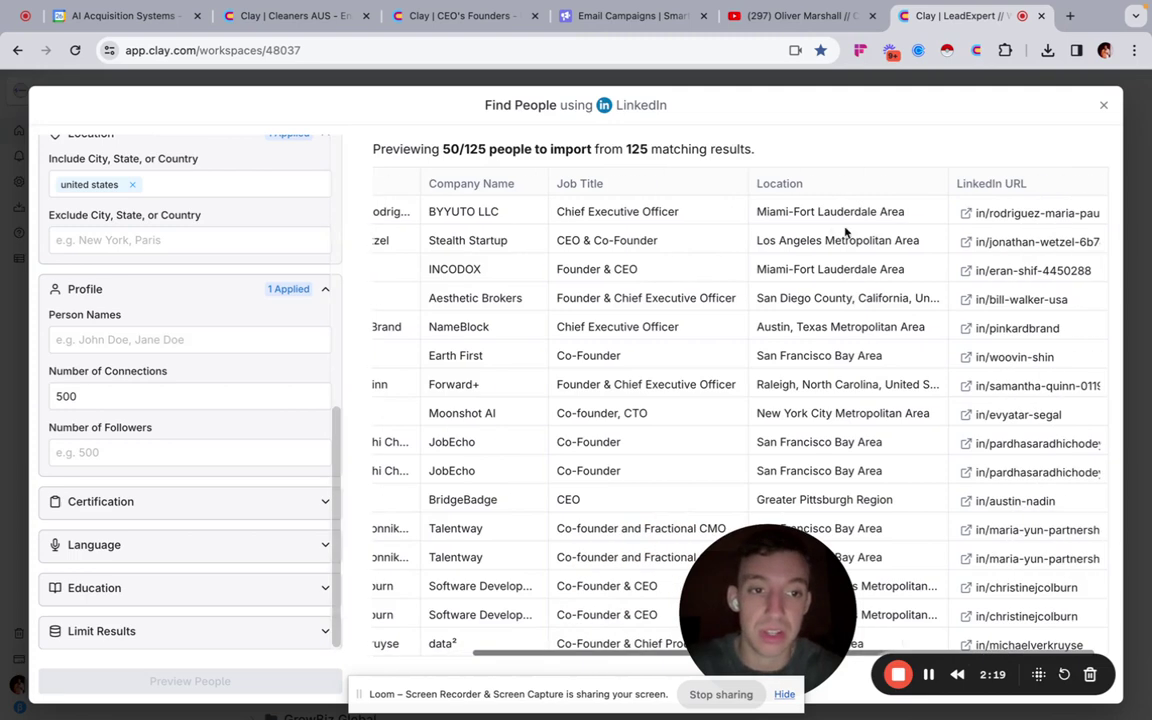
pyautogui.click(965, 216)
pyautogui.click(965, 241)
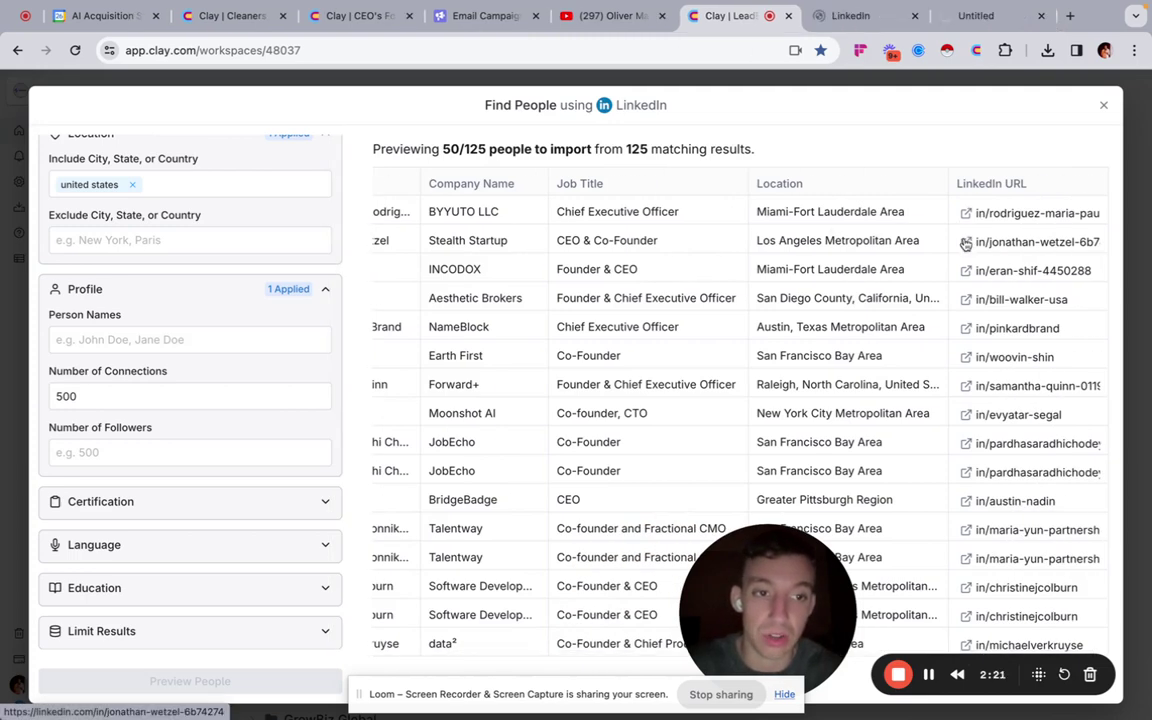
# - Examine the first person's LinkedIn profile, including the About, Activity and Experience sections
pyautogui.click(860, 15)
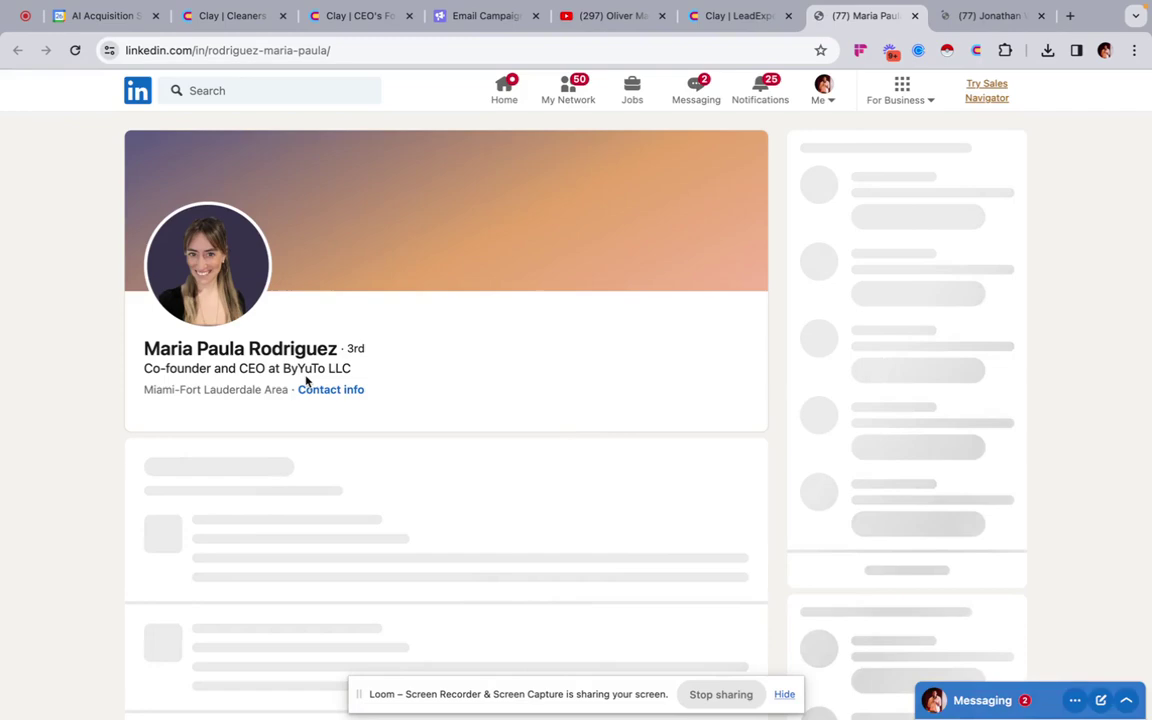
pyautogui.scroll(-1, 374, 421)
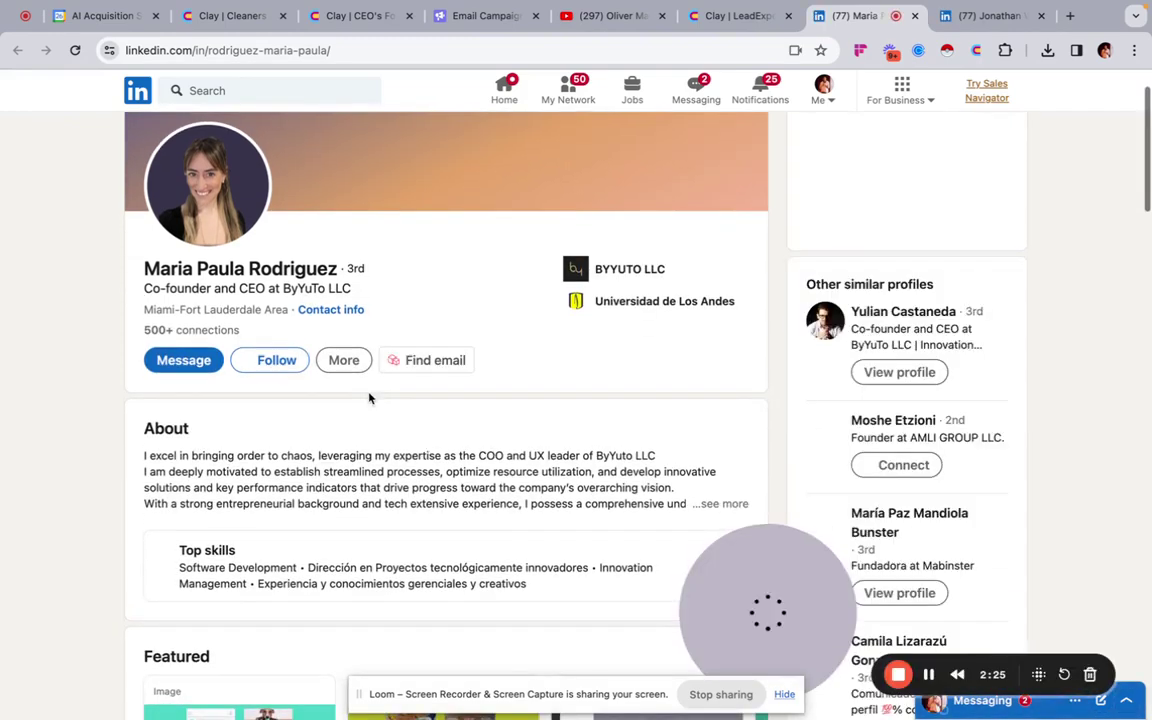
pyautogui.scroll(-4, 470, 396)
pyautogui.scroll(-3, 472, 397)
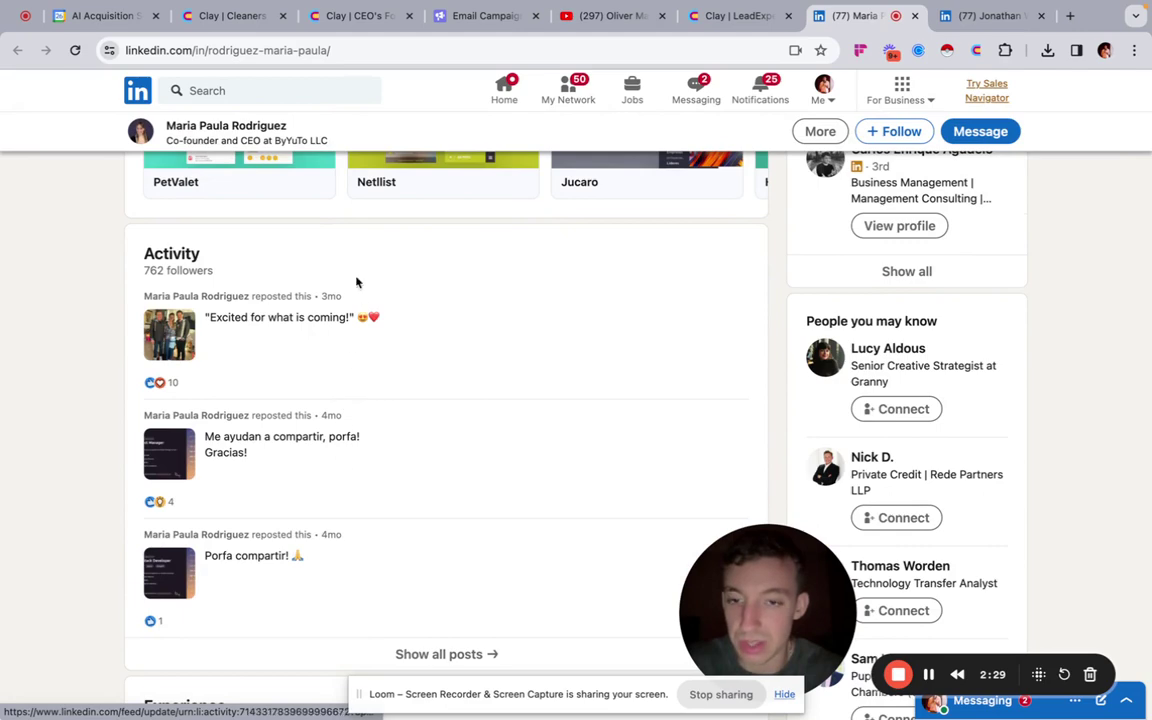
pyautogui.scroll(-4, 354, 362)
pyautogui.scroll(-1, 429, 357)
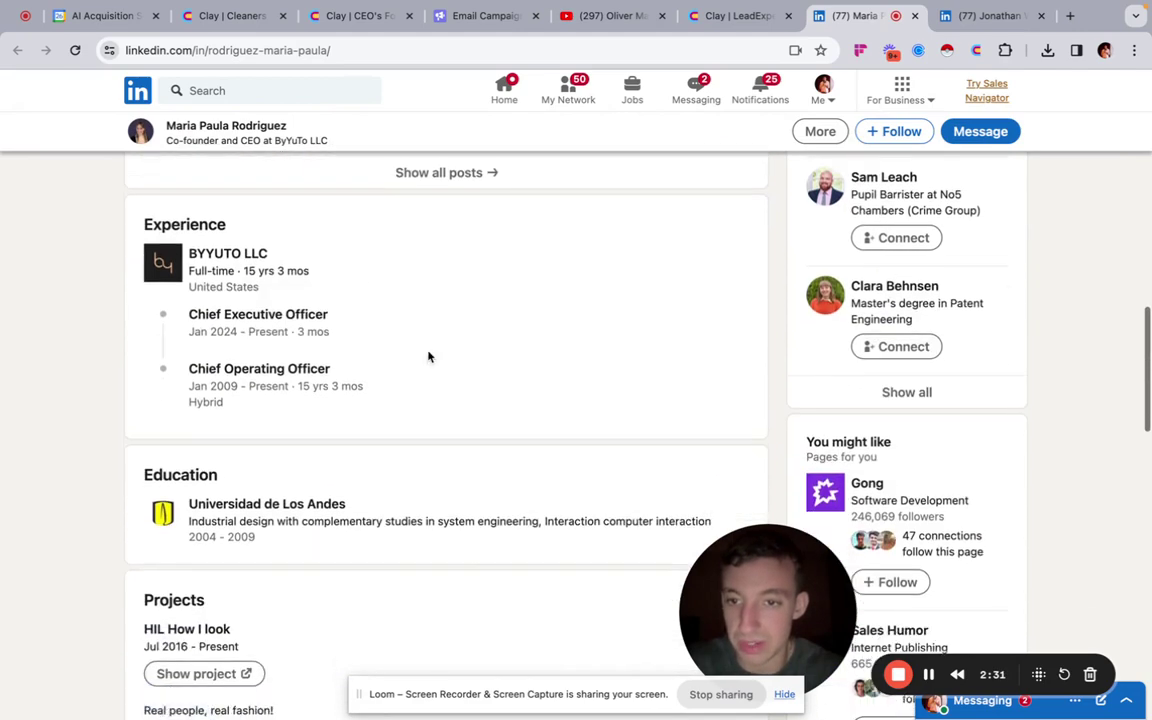
pyautogui.scroll(1, 429, 357)
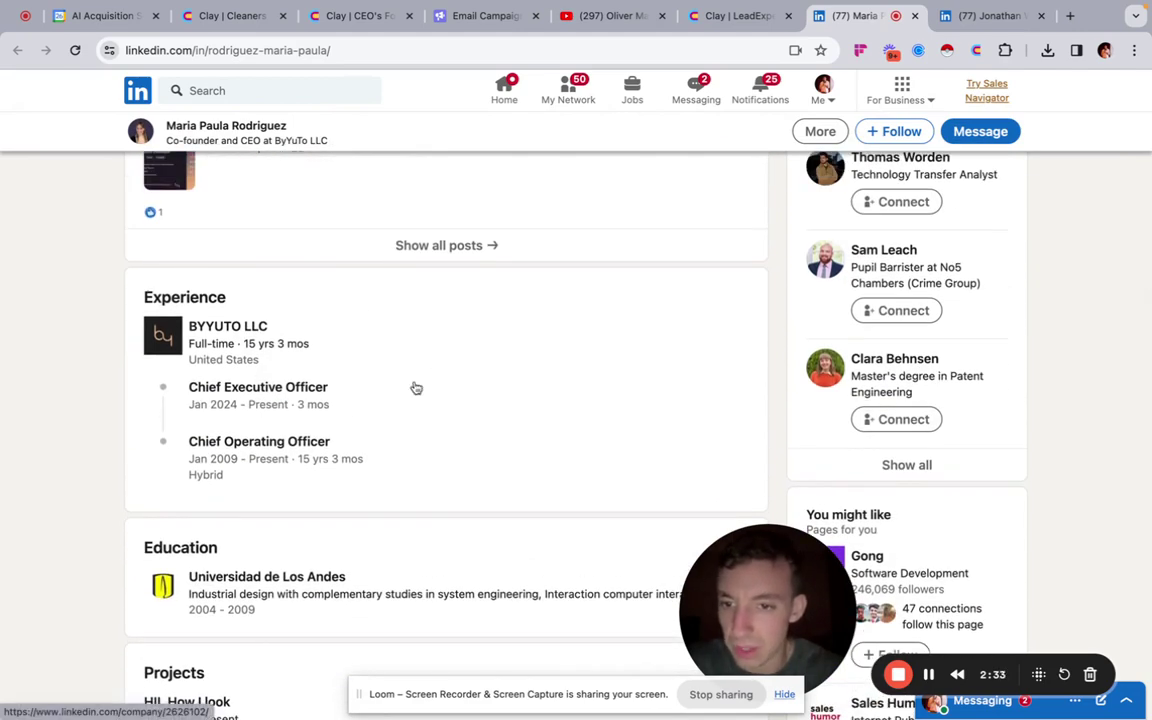
pyautogui.scroll(2, 429, 381)
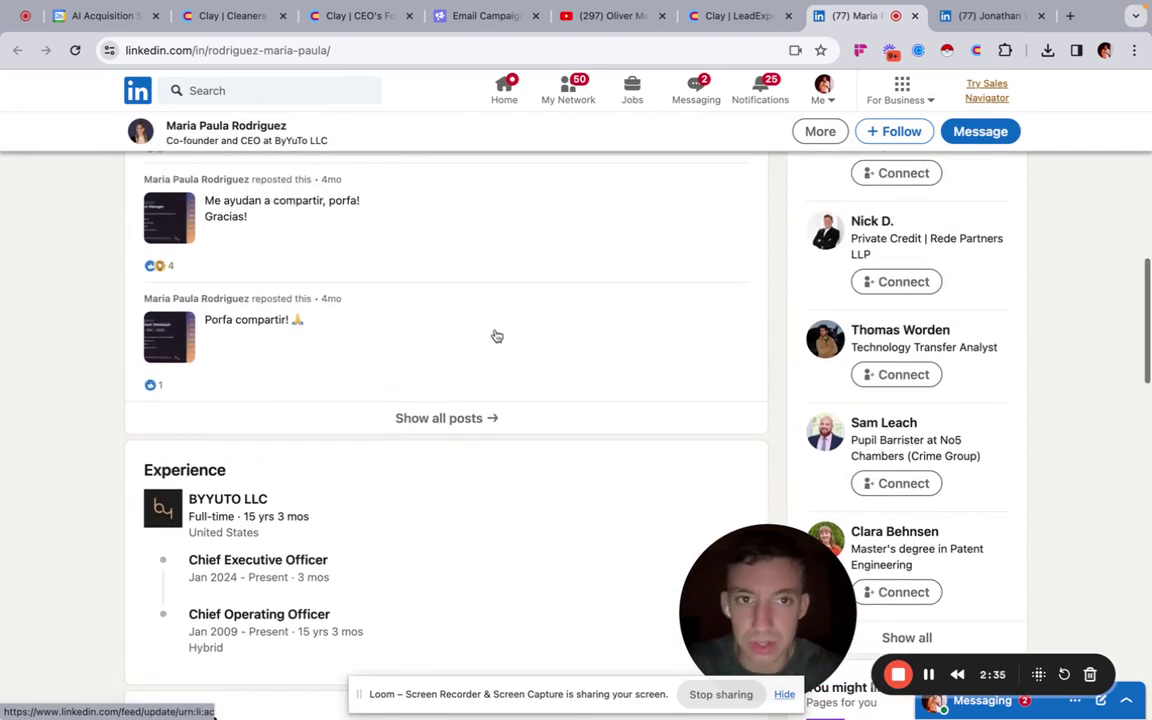
# - Compare the Experience filter's maximum months in current role with the current position on the first person's LinkedIn profile
pyautogui.click(735, 16)
pyautogui.scroll(6, 197, 366)
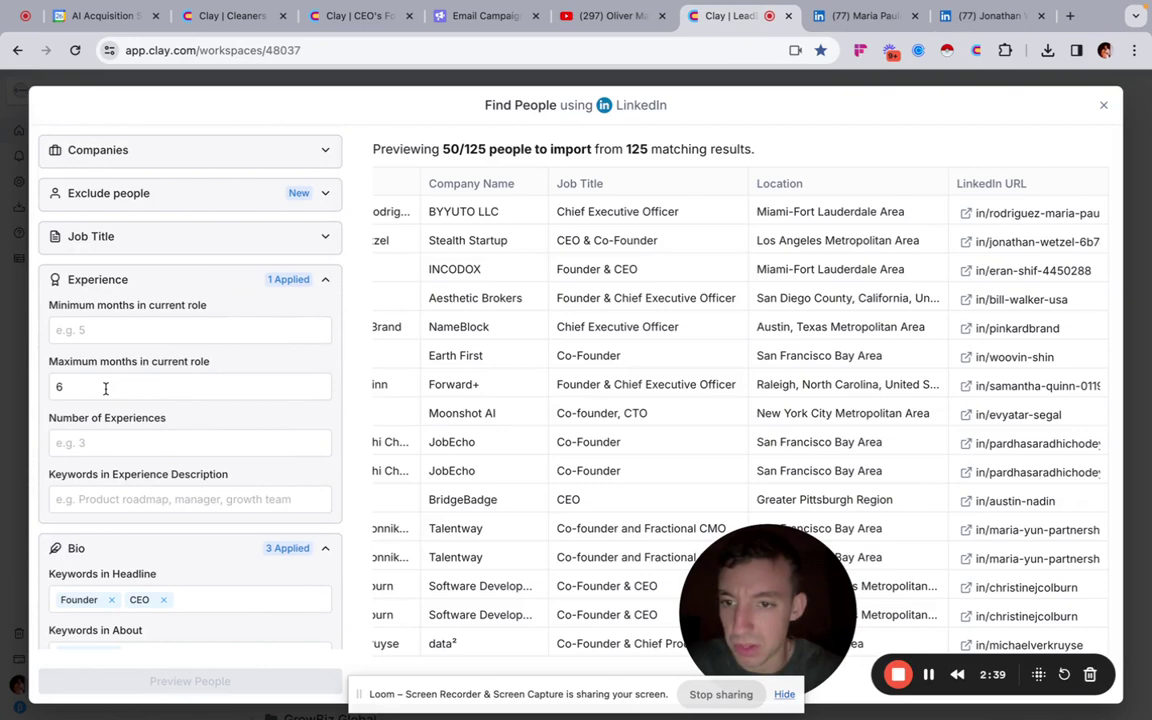
pyautogui.click(858, 16)
pyautogui.scroll(-3, 411, 332)
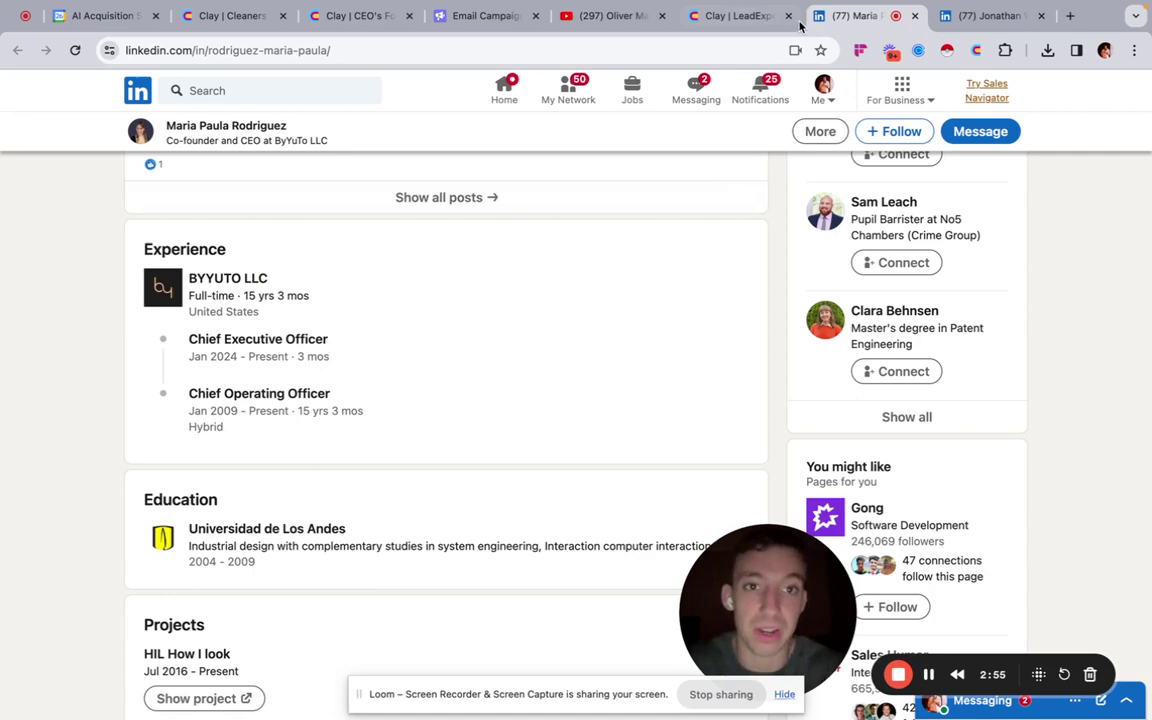
# - Return to Clay and set the Number of Experiences to 1 in the Experience filter
pyautogui.click(750, 17)
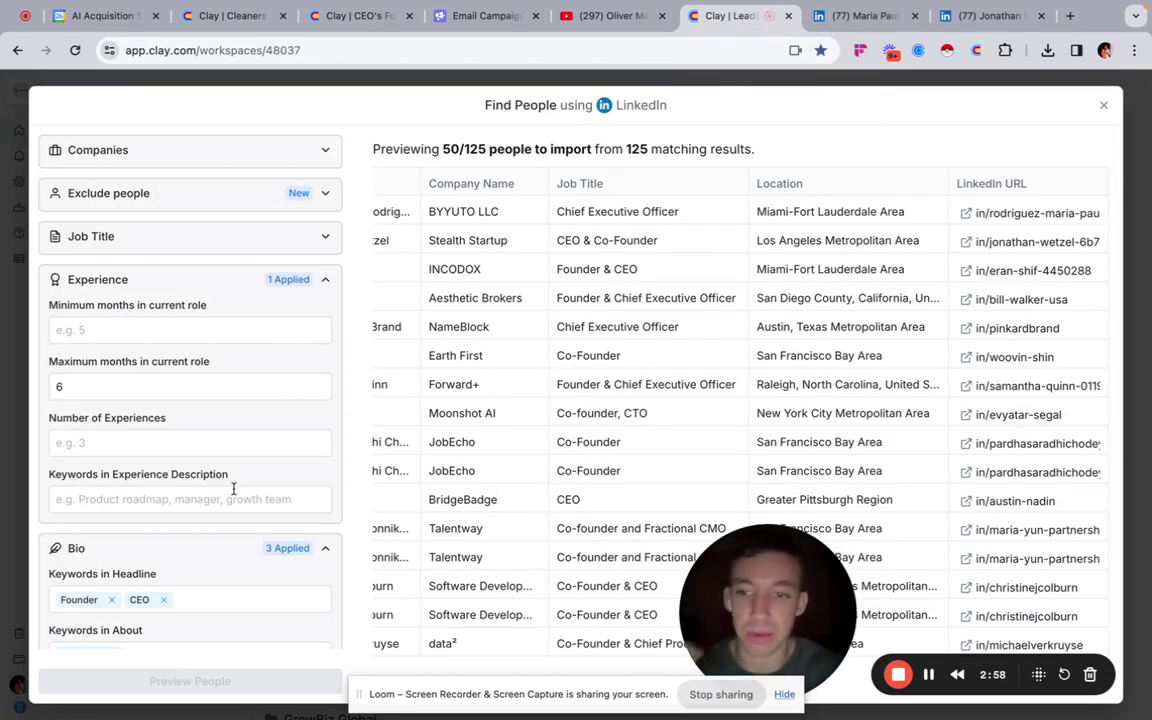
pyautogui.click(163, 501)
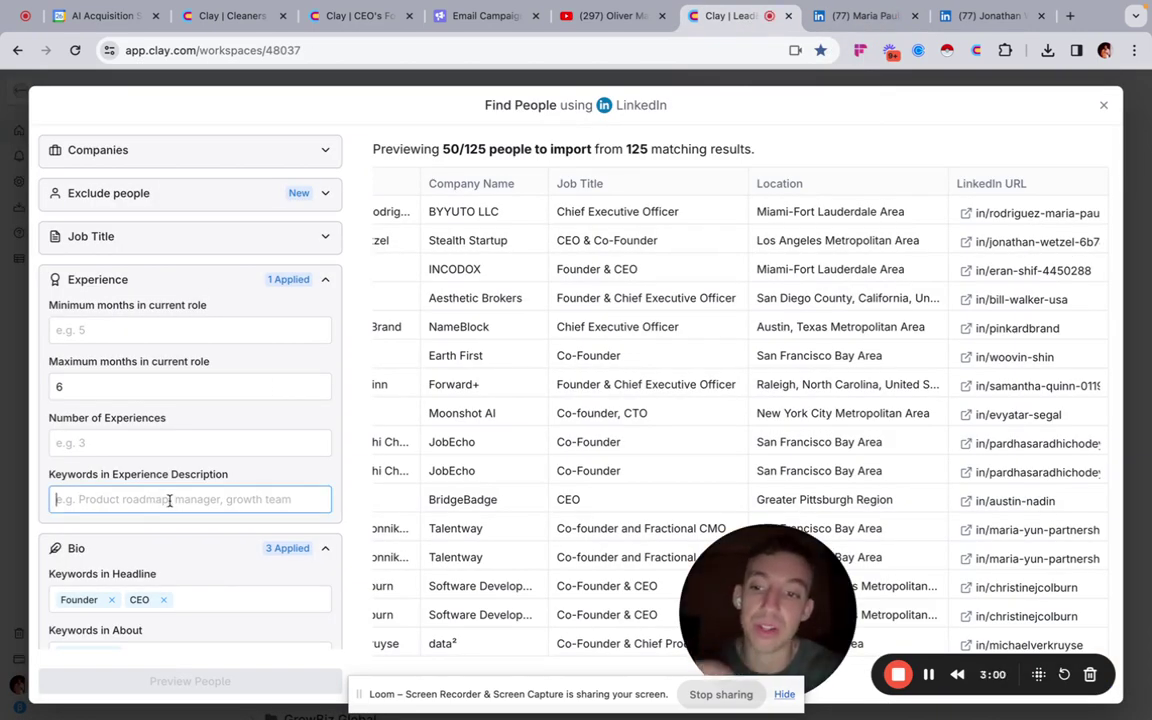
pyautogui.click(198, 448)
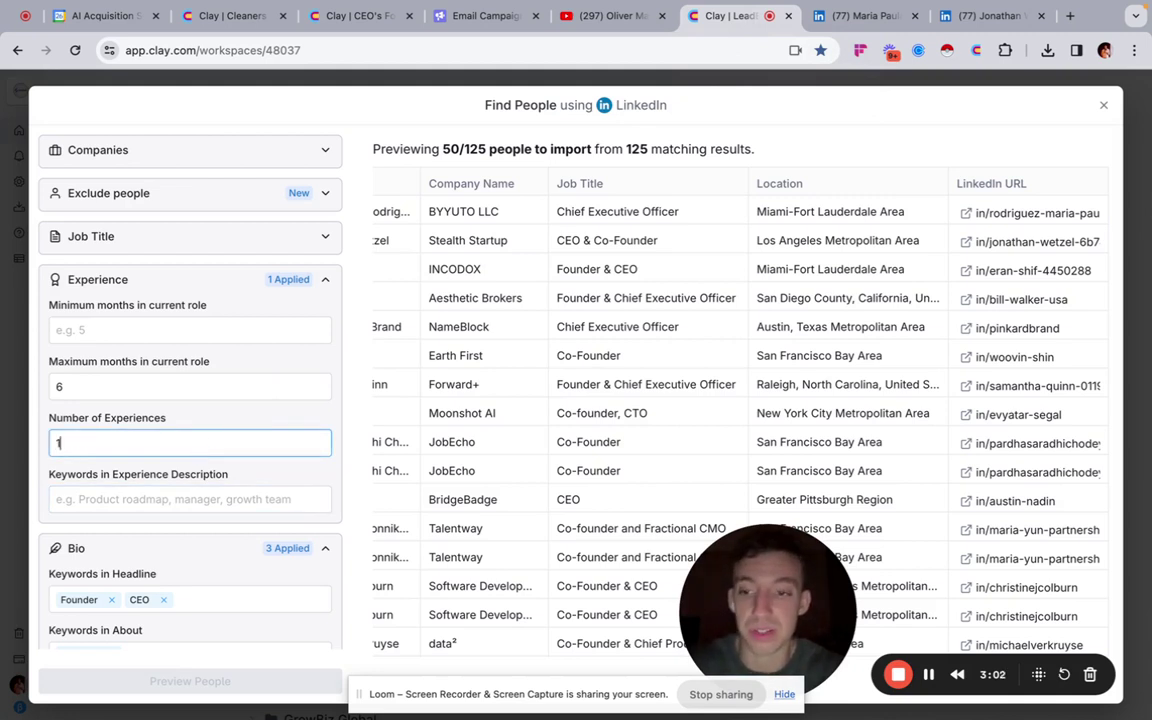
# - Switch back to the first person's LinkedIn profile, look over its header and close the profile
pyautogui.click(865, 17)
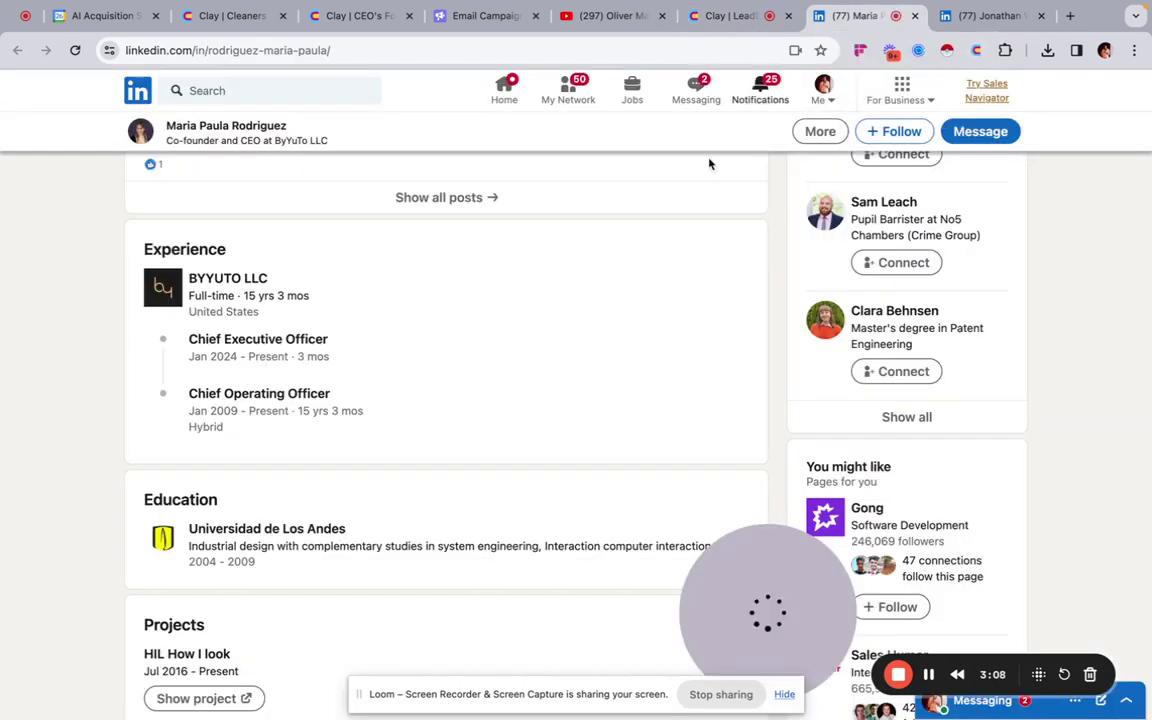
pyautogui.scroll(5, 609, 276)
pyautogui.scroll(10, 609, 276)
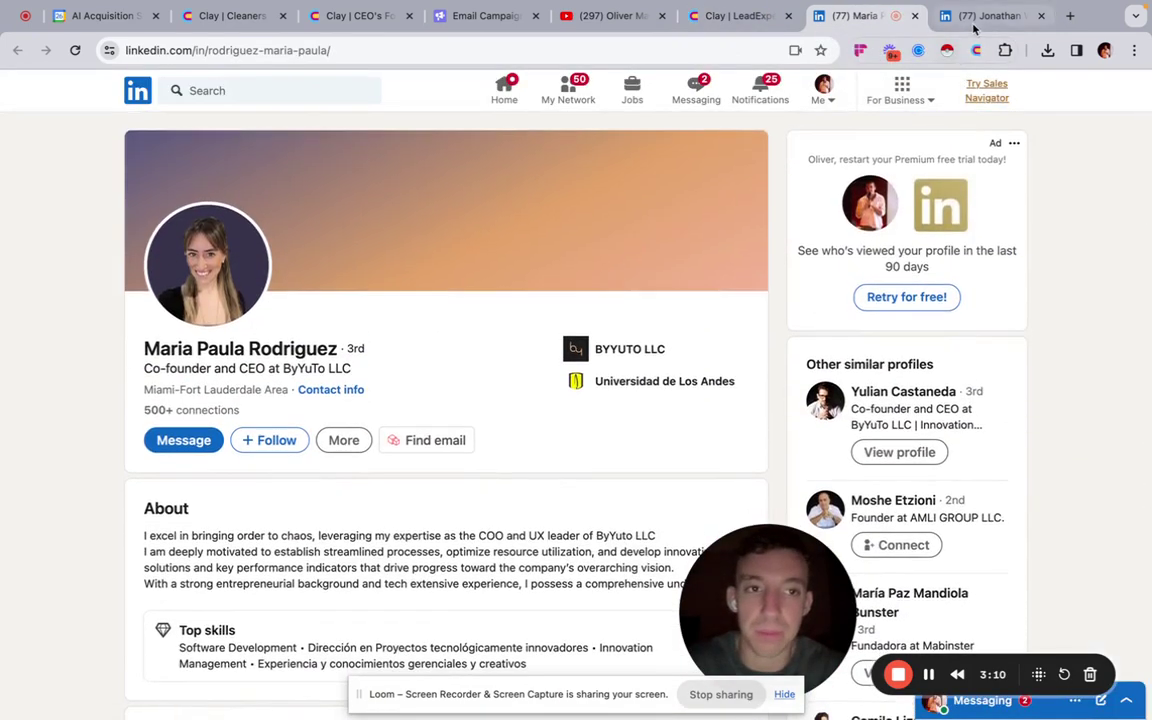
pyautogui.click(913, 18)
pyautogui.click(913, 17)
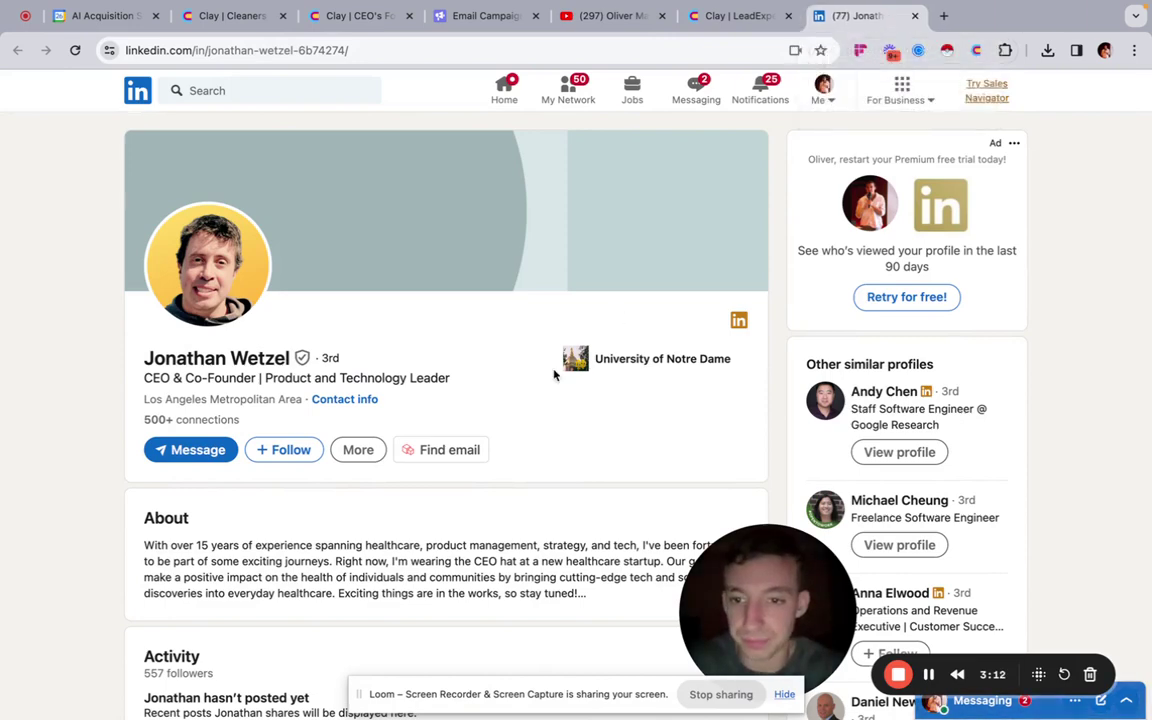
# - Examine the second person's LinkedIn profile, checking the headline, About text, current role and past experience
pyautogui.scroll(-2, 471, 336)
pyautogui.scroll(-8, 471, 336)
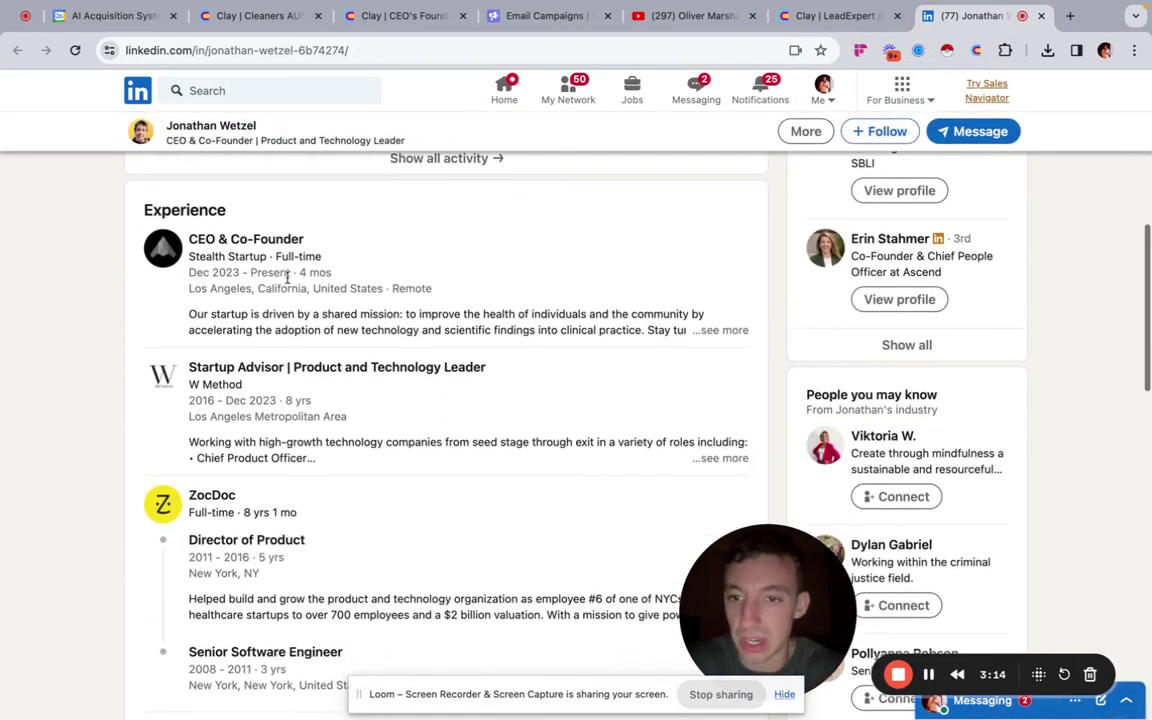
pyautogui.scroll(-1, 462, 357)
pyautogui.scroll(3, 463, 357)
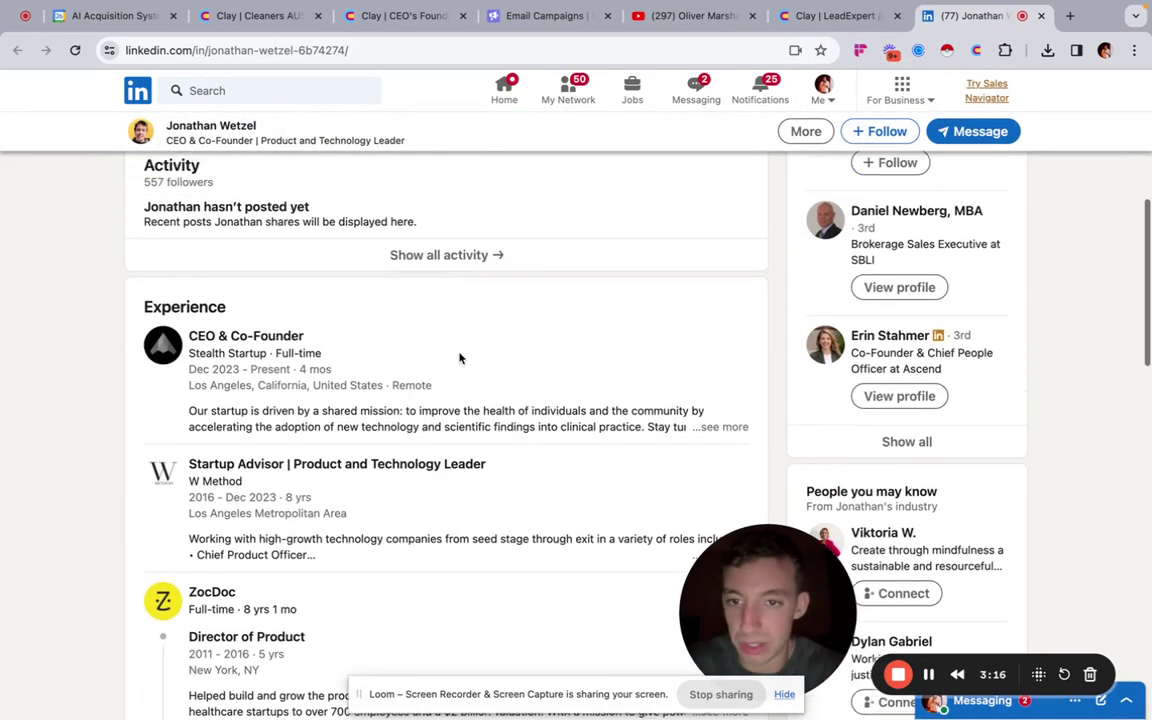
pyautogui.scroll(6, 501, 442)
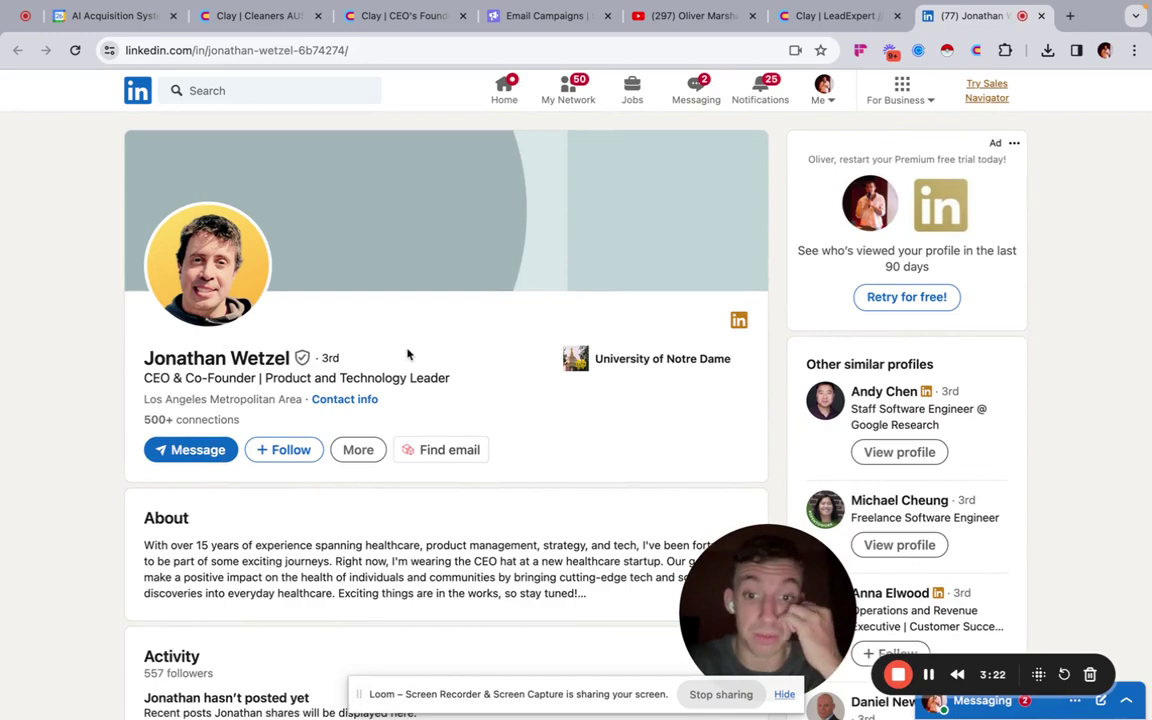
pyautogui.scroll(-5, 406, 352)
pyautogui.scroll(1, 267, 172)
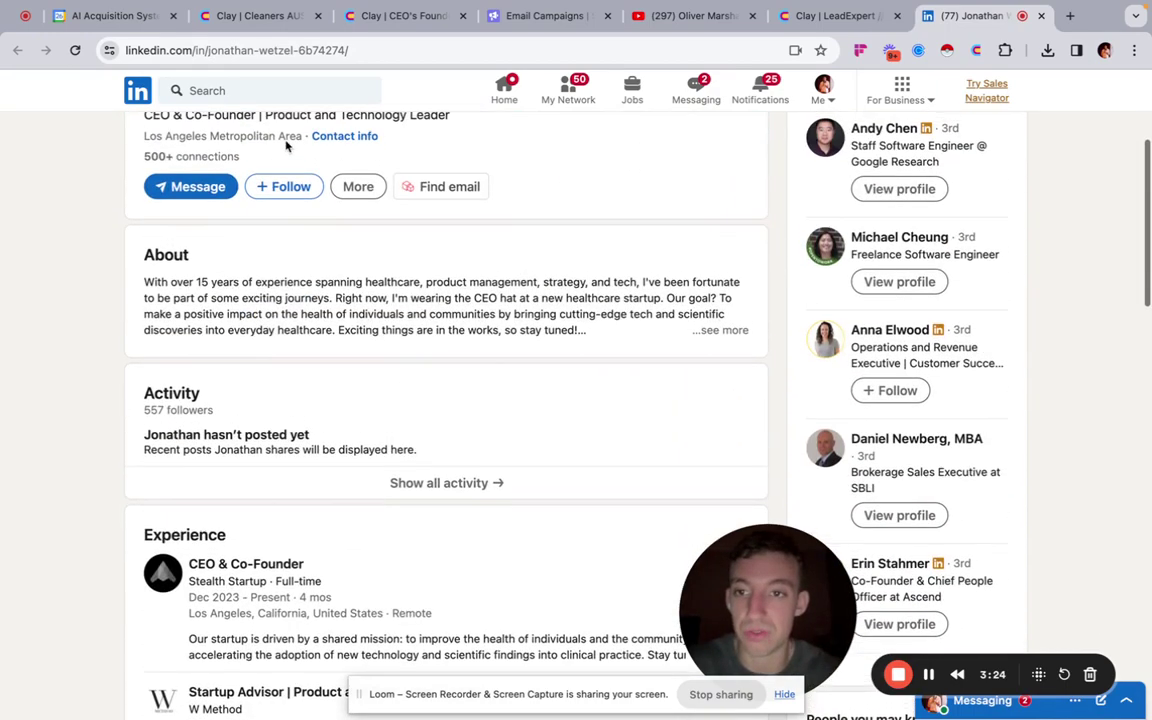
pyautogui.scroll(-6, 480, 332)
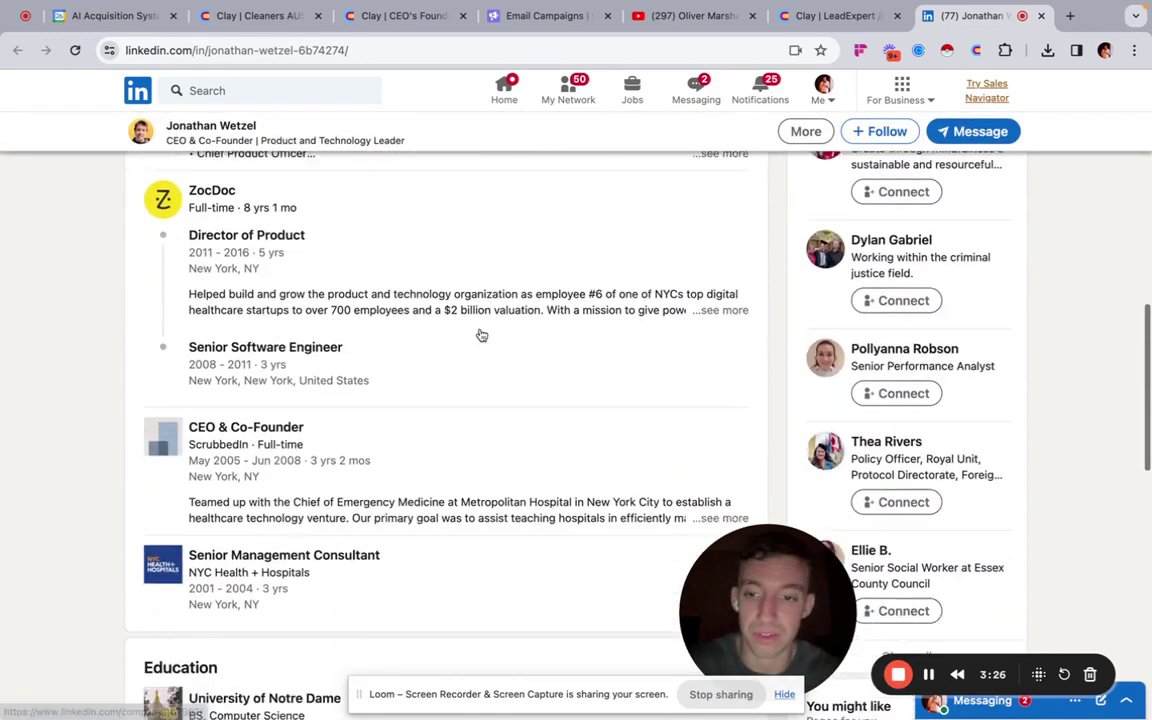
pyautogui.scroll(9, 480, 334)
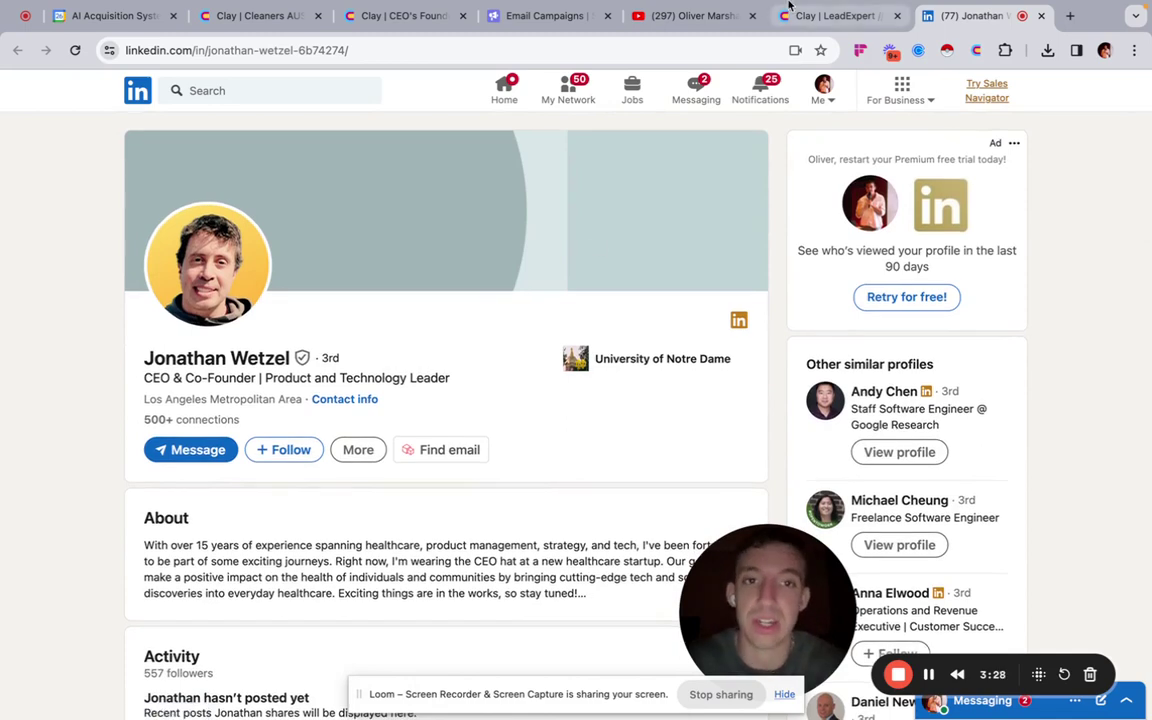
# - Return to Clay and review the Experience, Bio, Location and Profile filters beside the previewed people
pyautogui.click(834, 16)
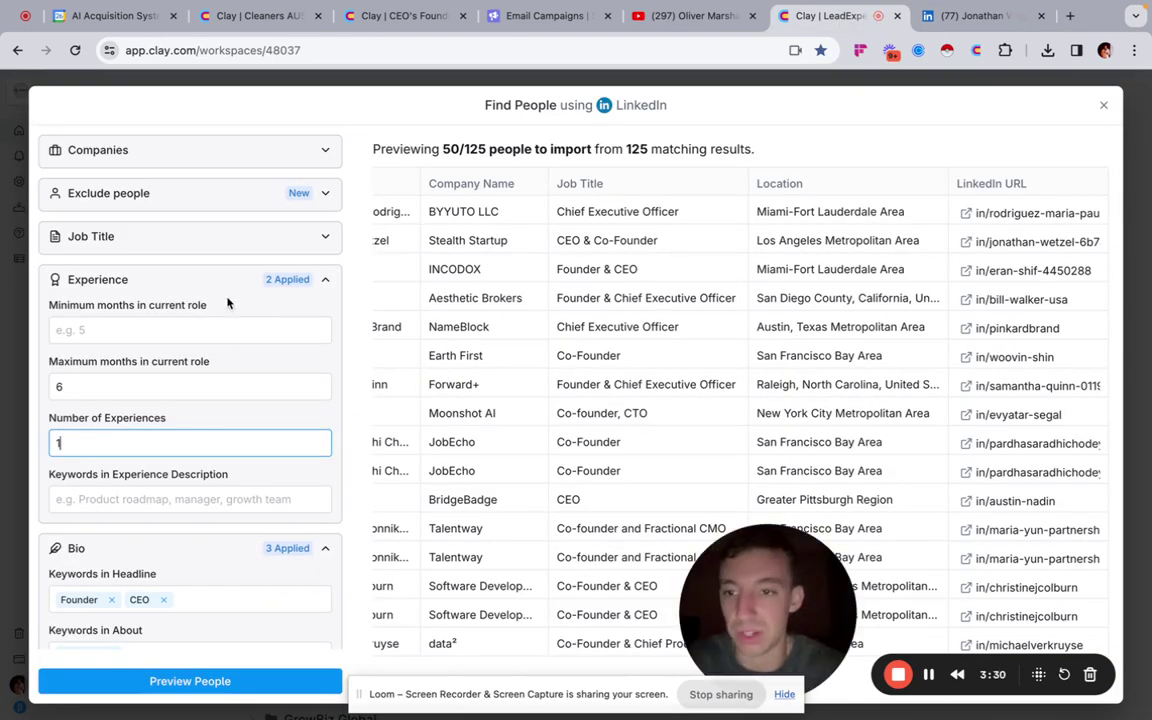
pyautogui.scroll(-4, 218, 377)
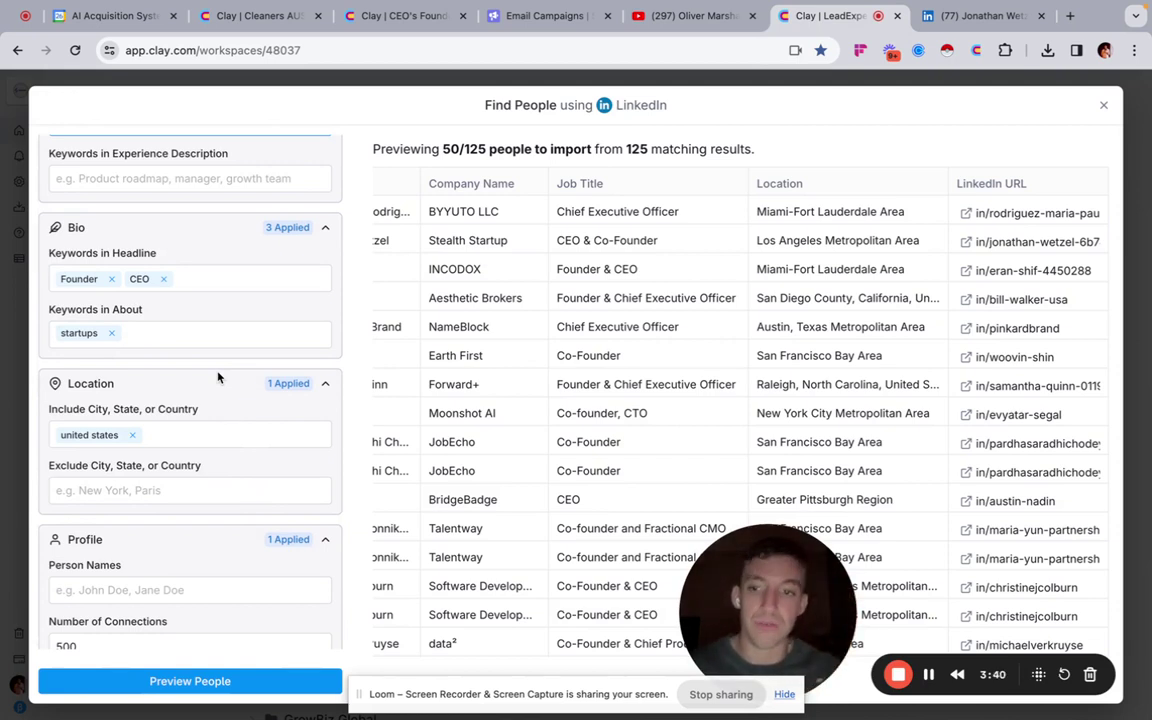
pyautogui.moveTo(772, 566); pyautogui.dragTo(454, 413)
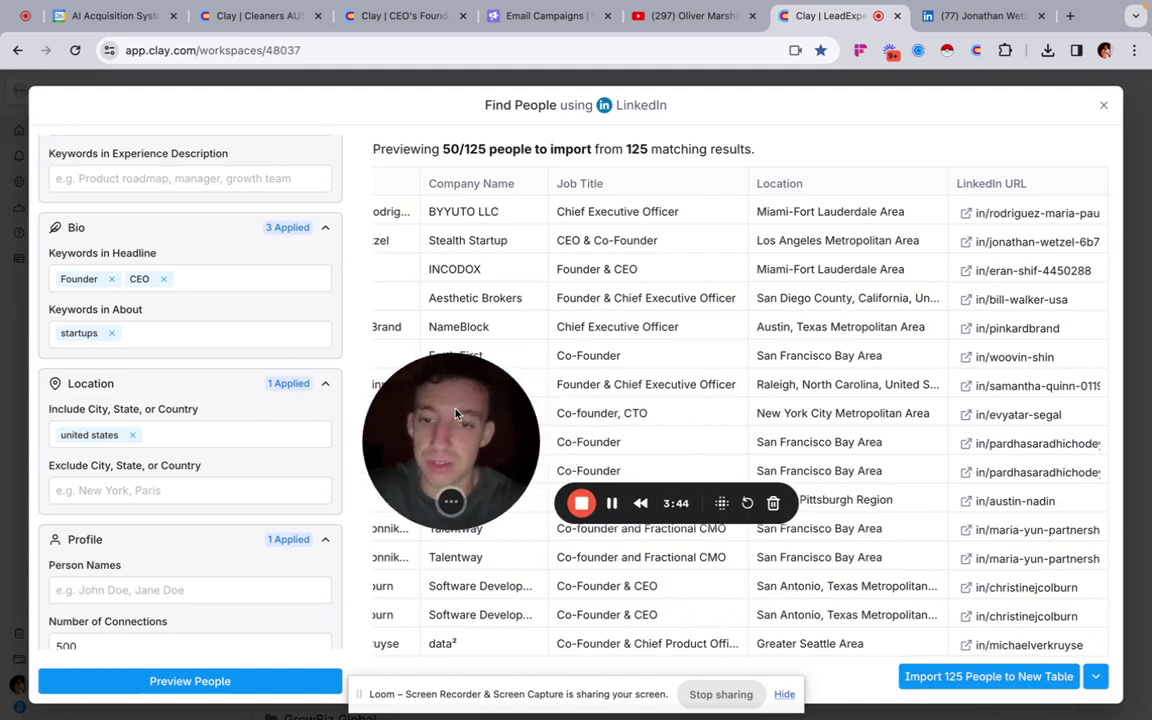